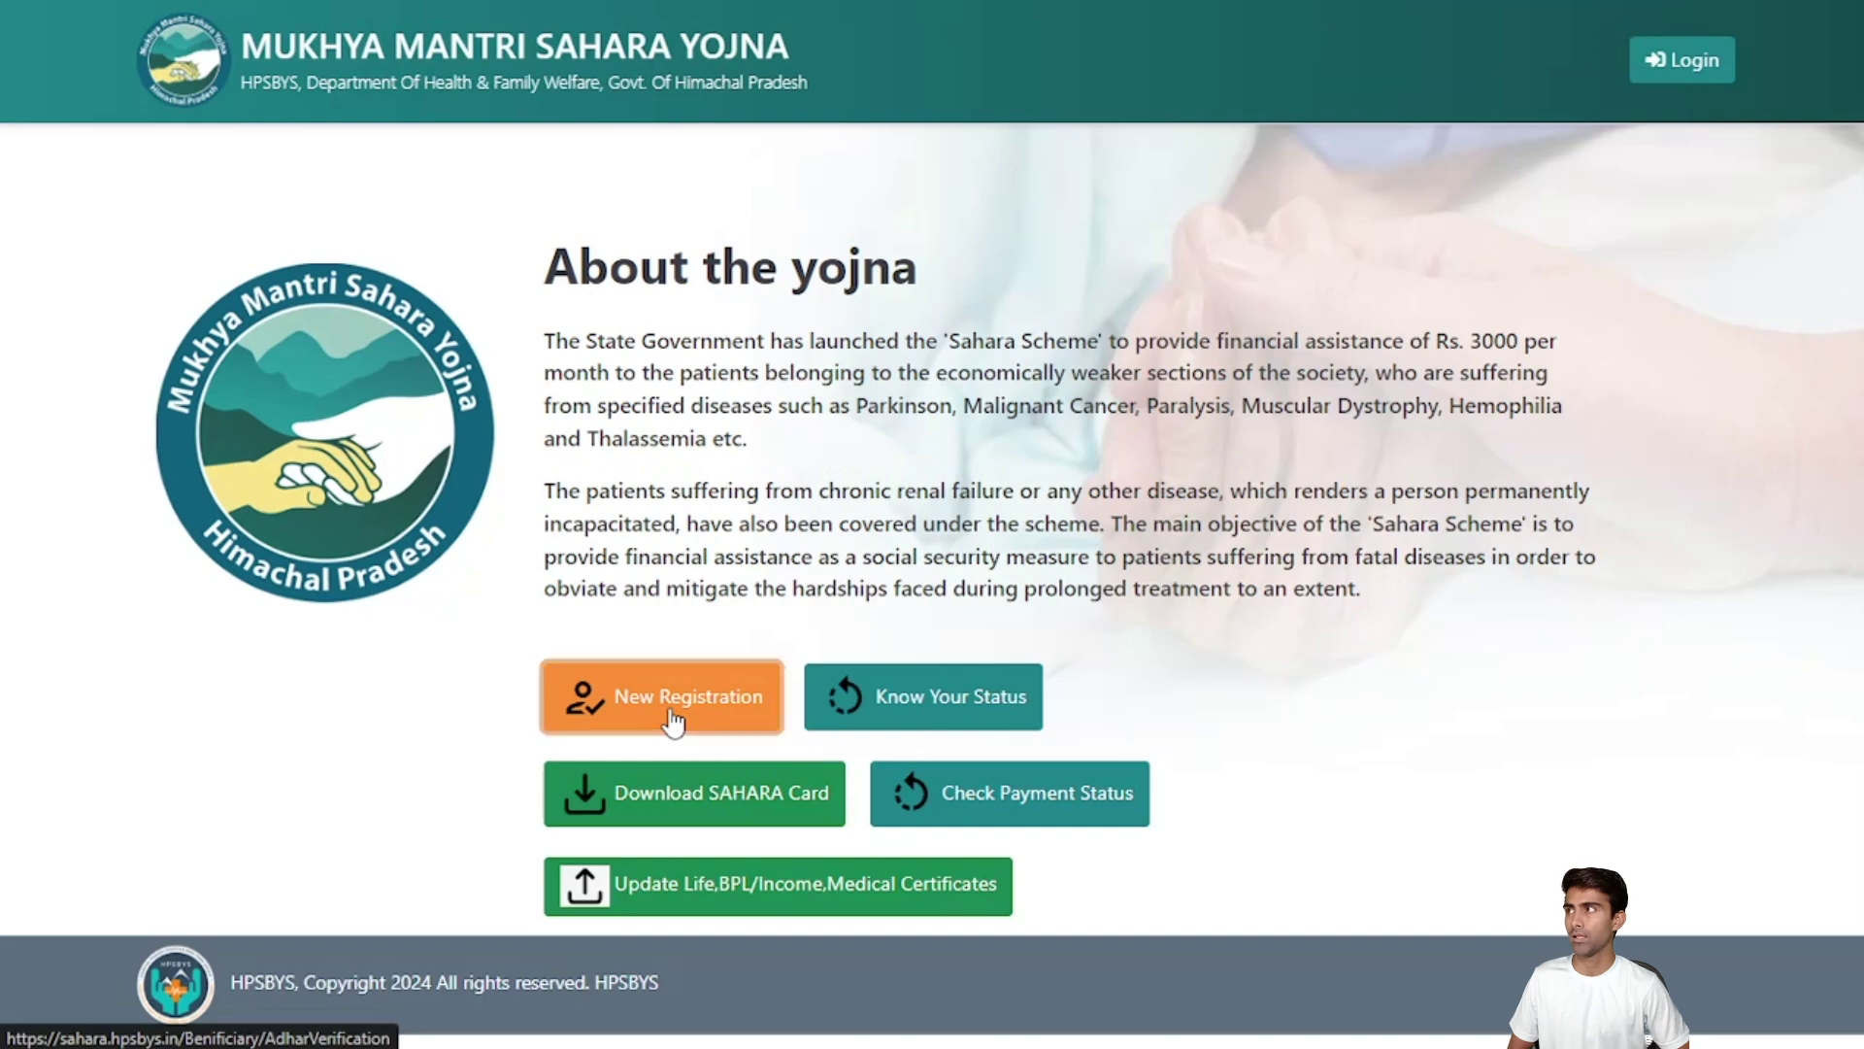
Start a new registration, enter the beneficiary's Aadhaar number in both sets of fields, and submit and confirm it
{"action": "left_click", "coordinate": [673, 723]}
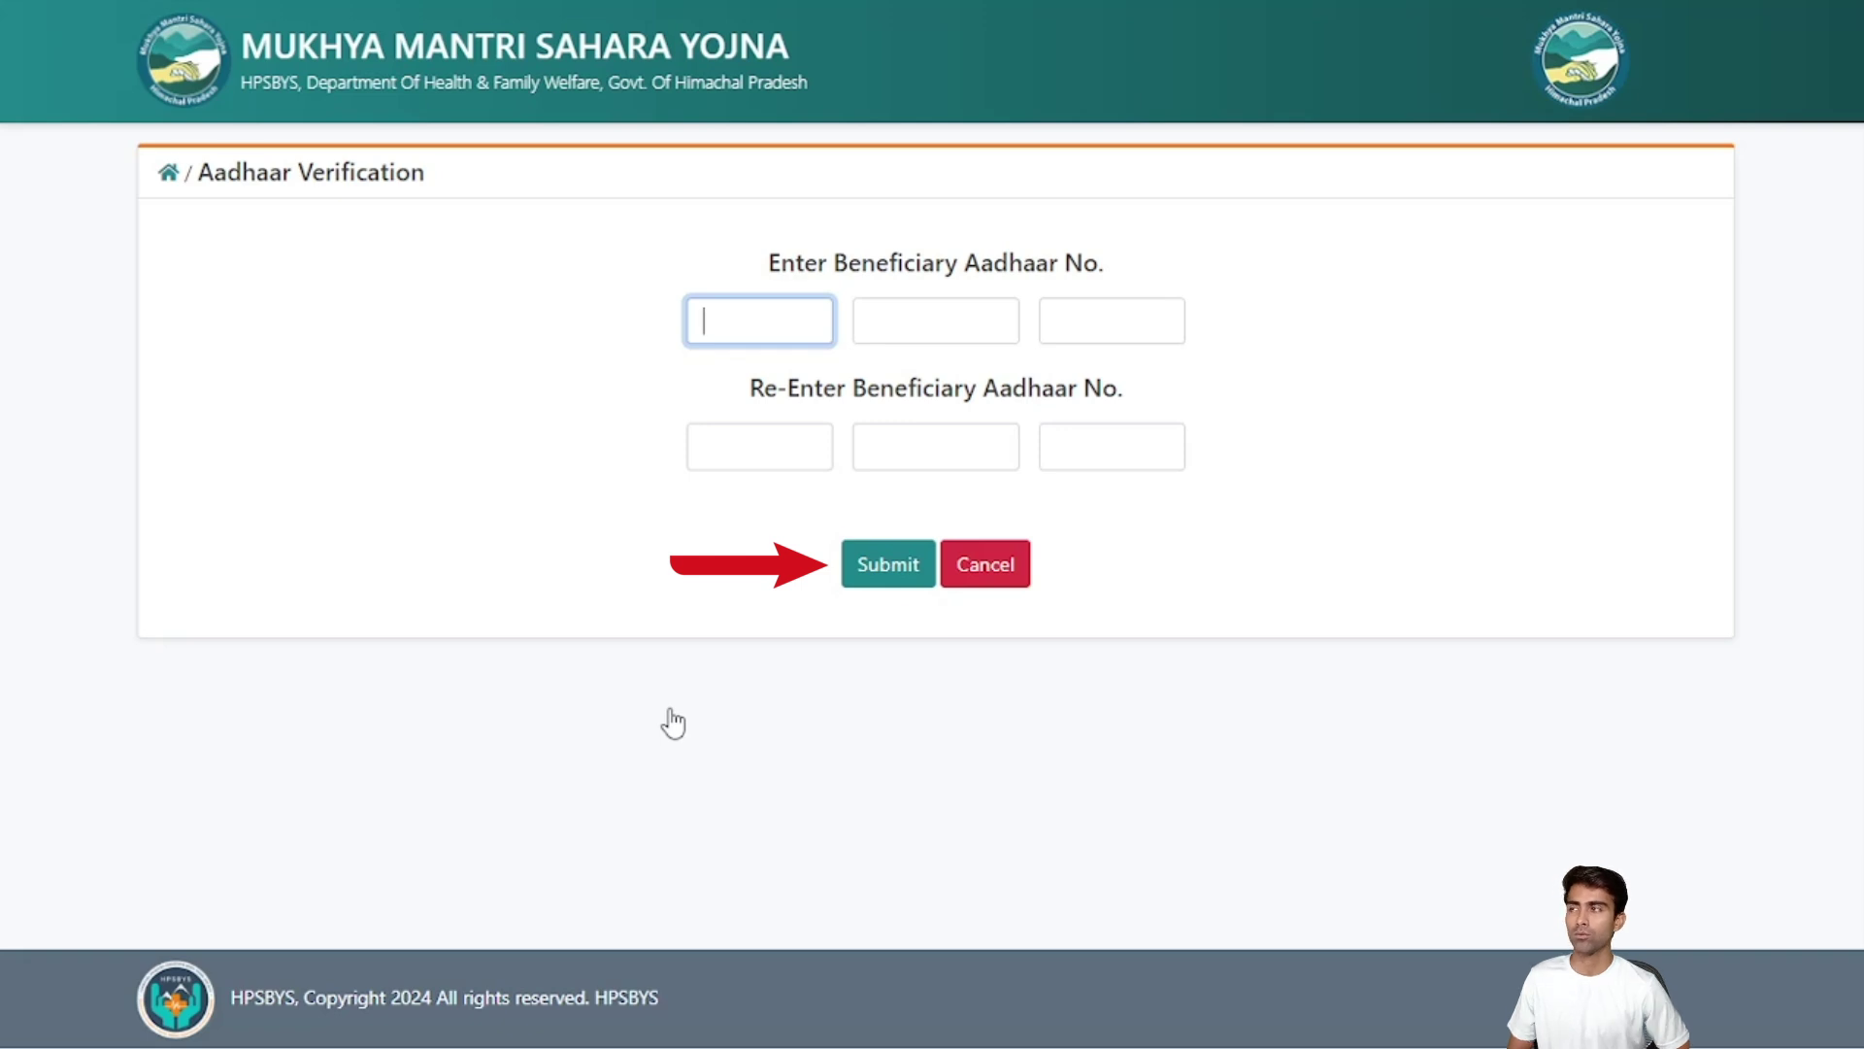
{"action": "left_click", "coordinate": [887, 564]}
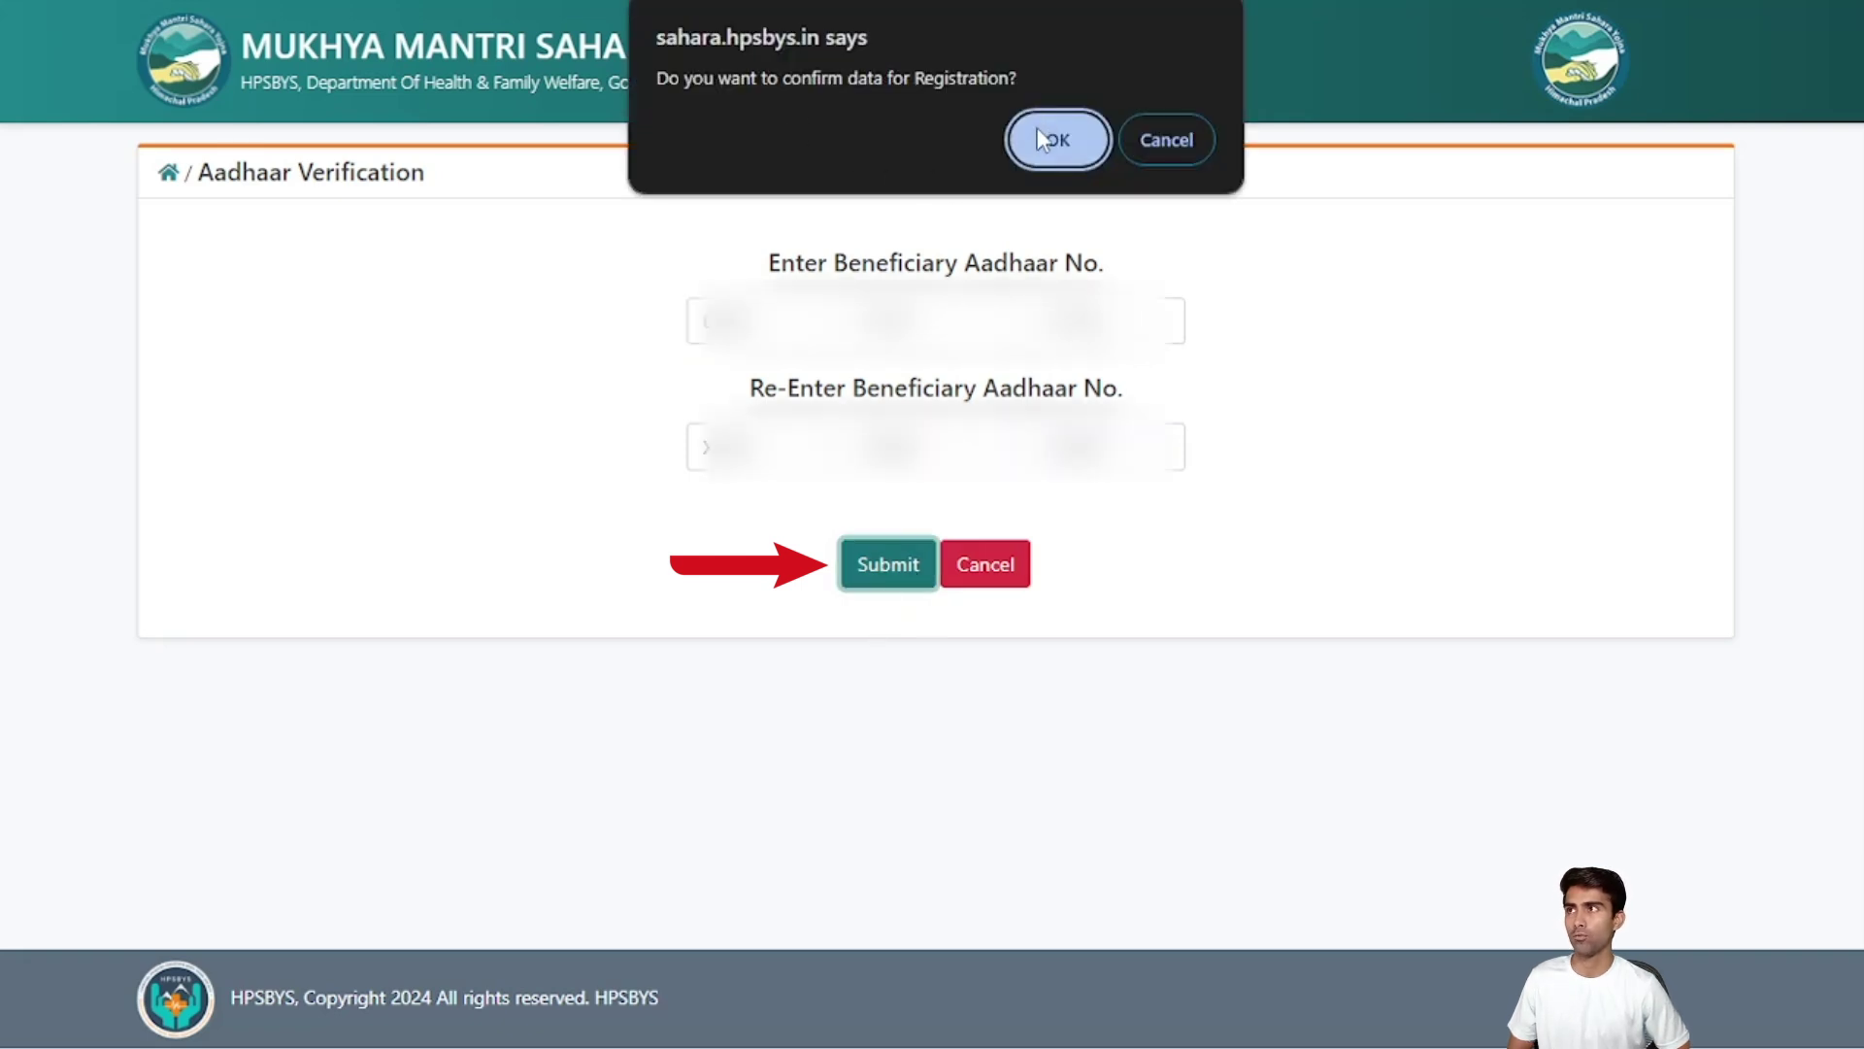
{"action": "left_click", "coordinate": [1035, 132]}
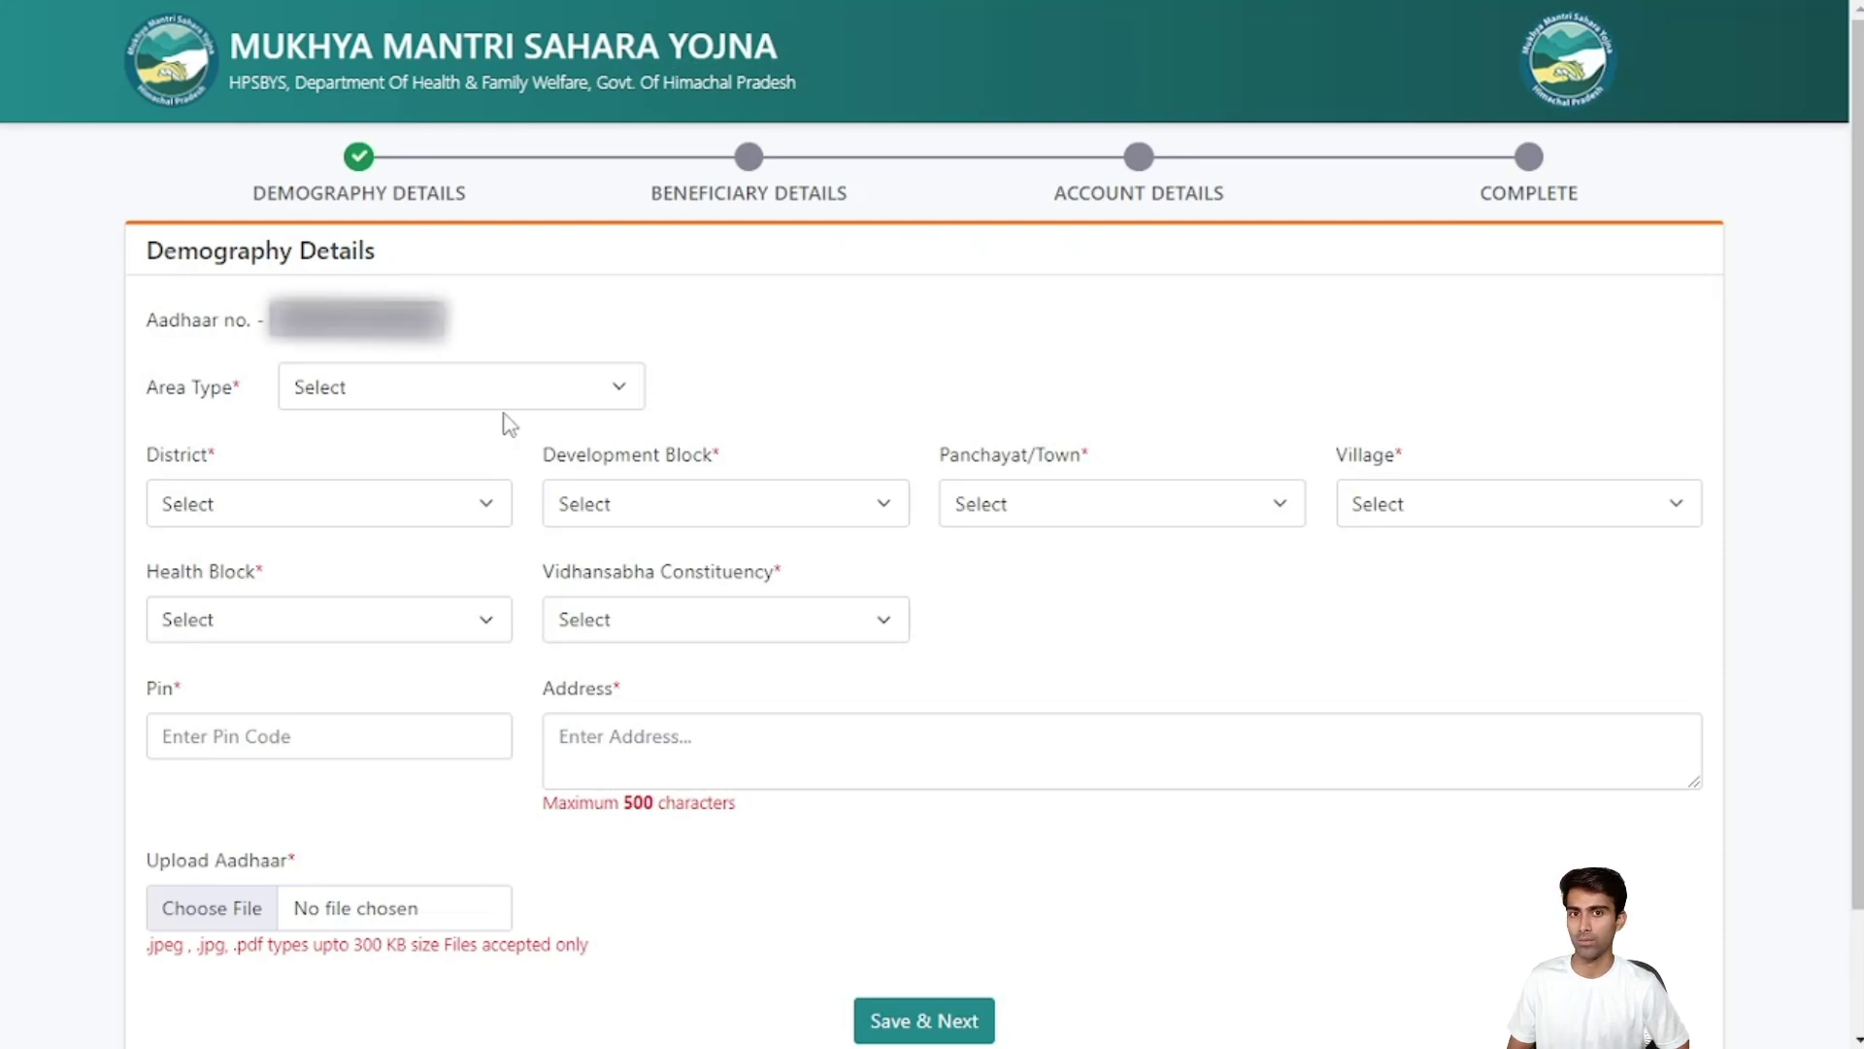
Set the area type to Rural and the district to KANGRA, and choose the beneficiary's development block, panchayat and village
{"action": "left_click", "coordinate": [562, 399]}
{"action": "left_click", "coordinate": [418, 480]}
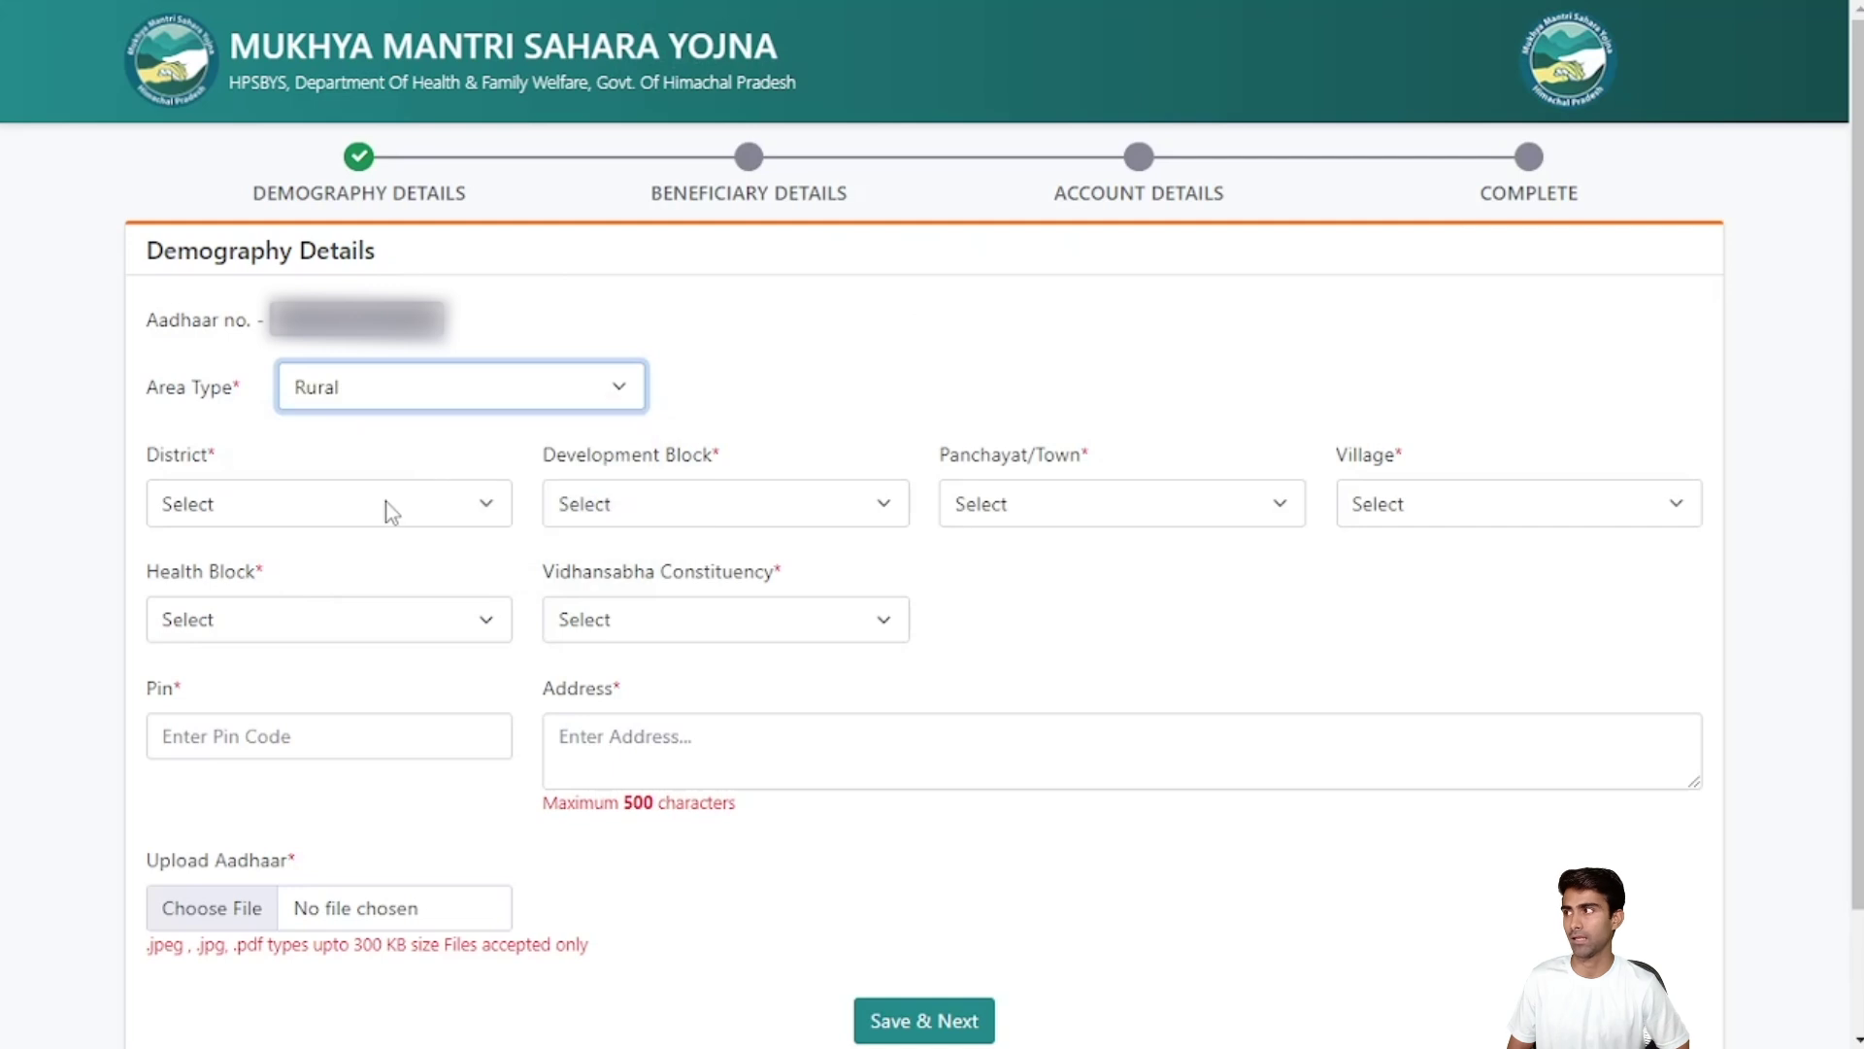
{"action": "left_click", "coordinate": [314, 505]}
{"action": "left_click", "coordinate": [293, 652]}
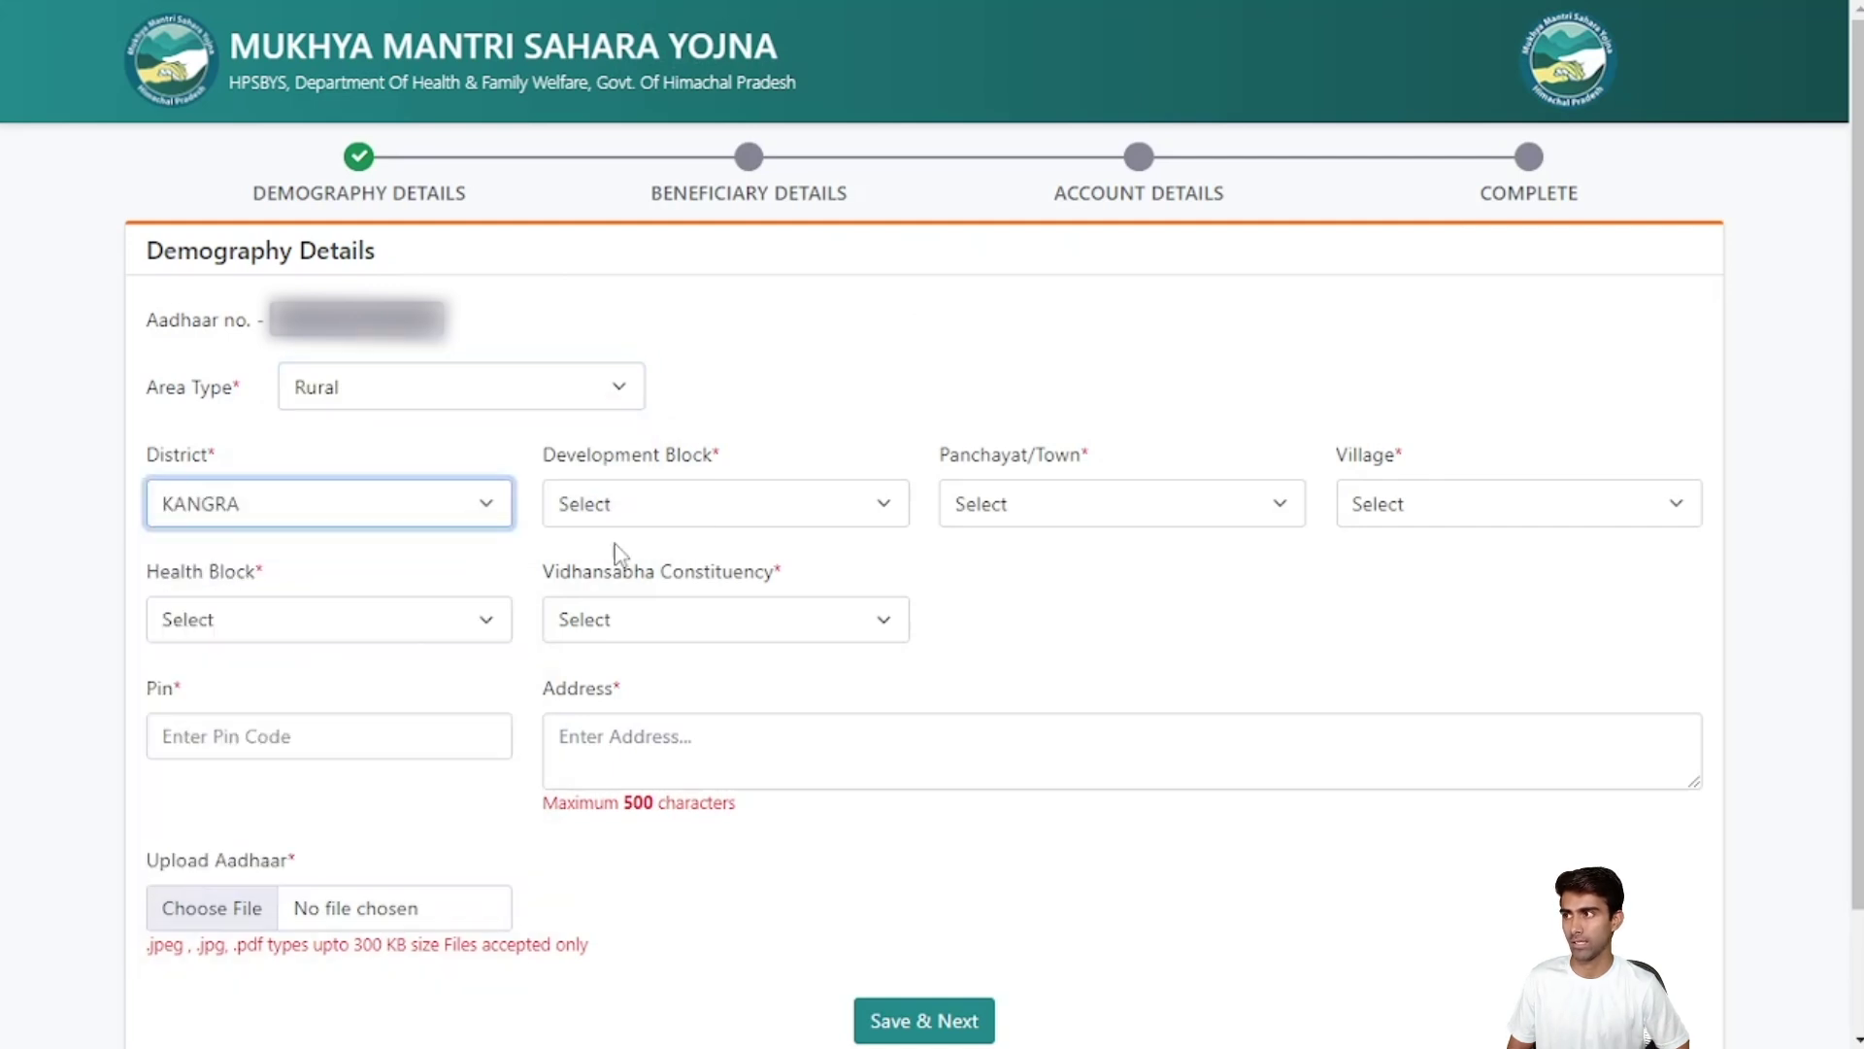
{"action": "left_click", "coordinate": [643, 517]}
{"action": "left_click", "coordinate": [628, 651]}
{"action": "left_click", "coordinate": [1043, 528]}
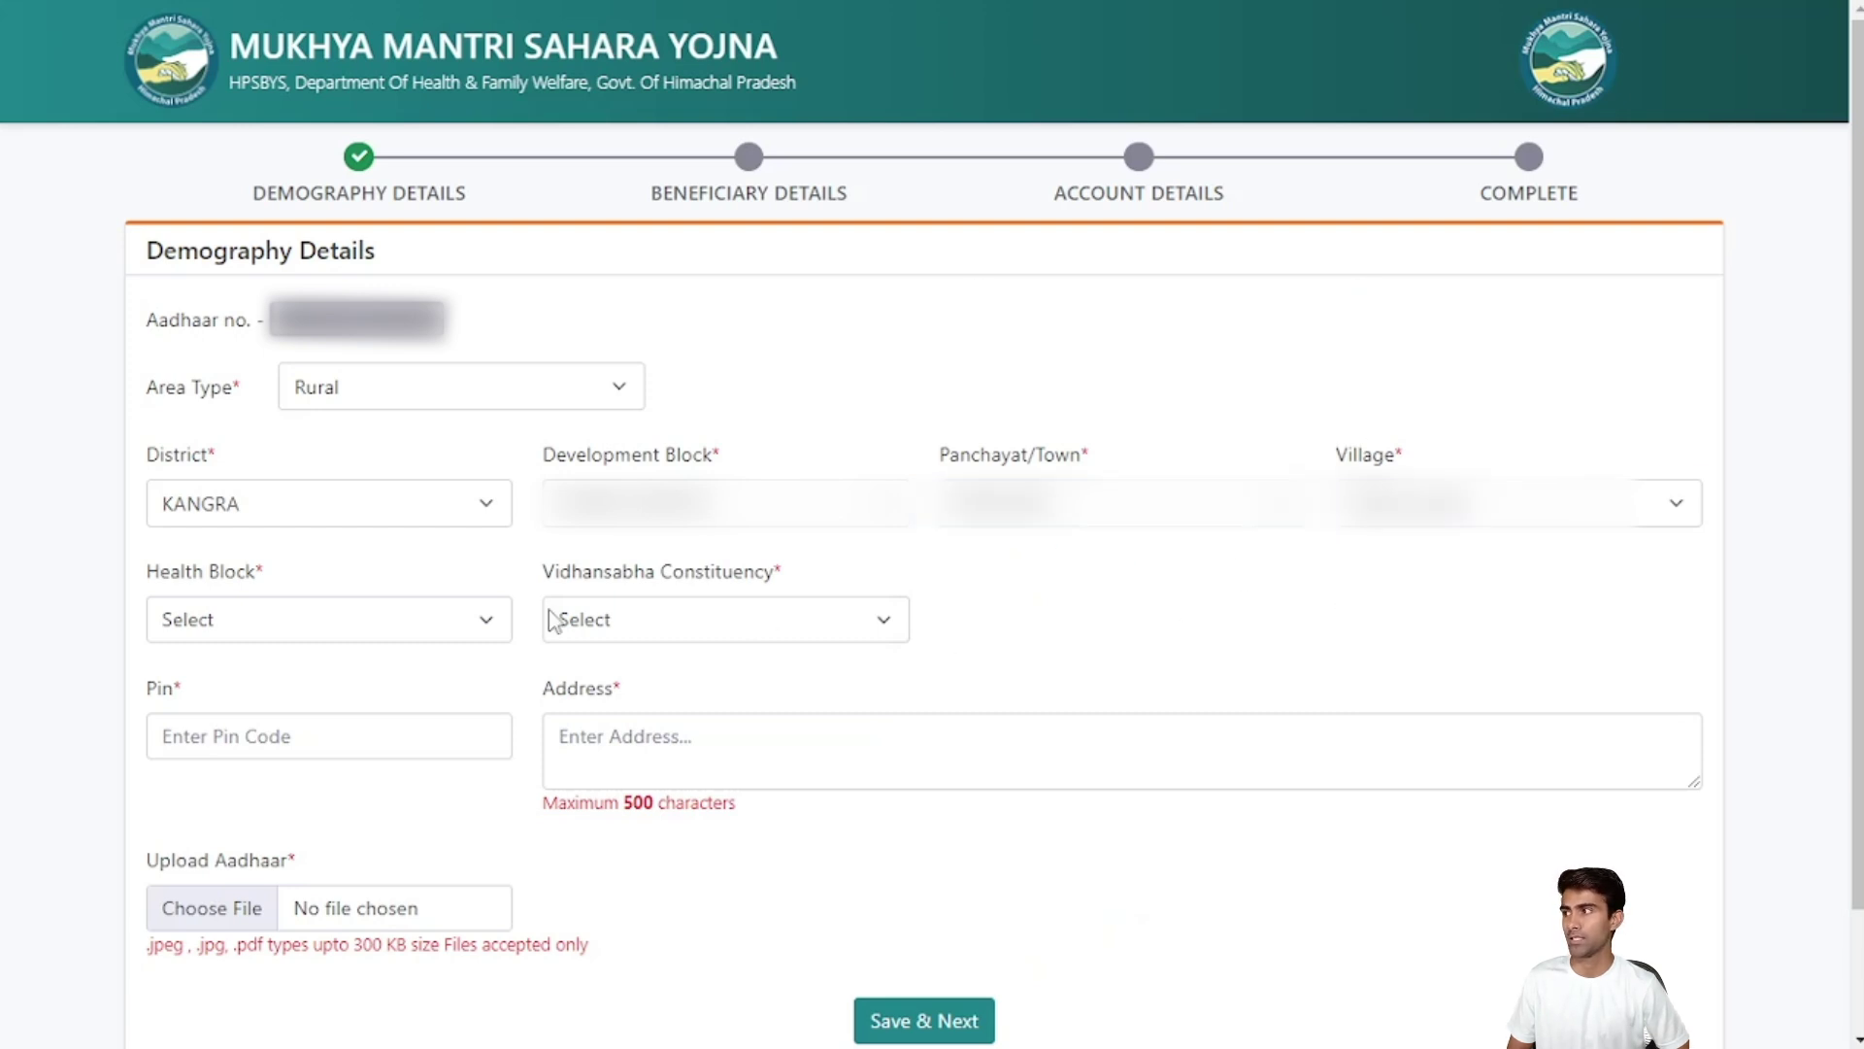
Choose the beneficiary's health block and Vidhansabha constituency
{"action": "left_click", "coordinate": [320, 619]}
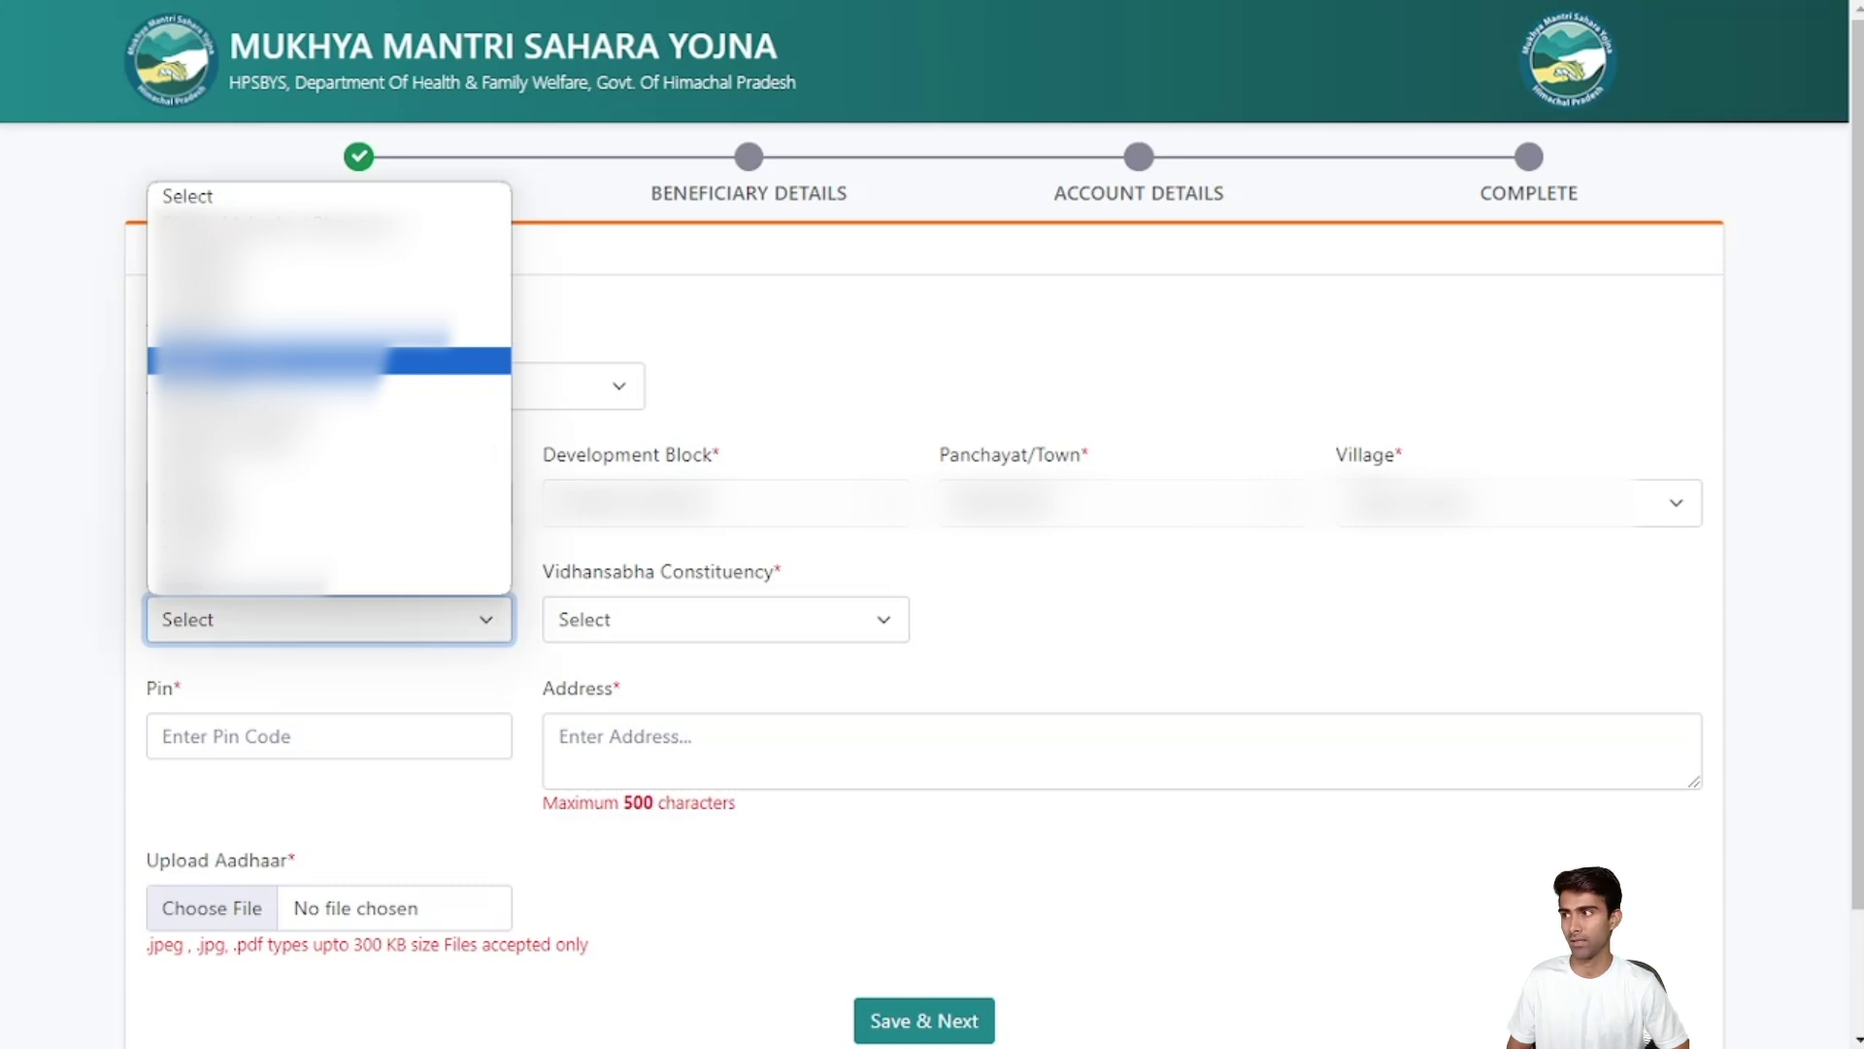
{"action": "left_click", "coordinate": [267, 360]}
{"action": "left_click", "coordinate": [699, 636]}
{"action": "left_click", "coordinate": [708, 311]}
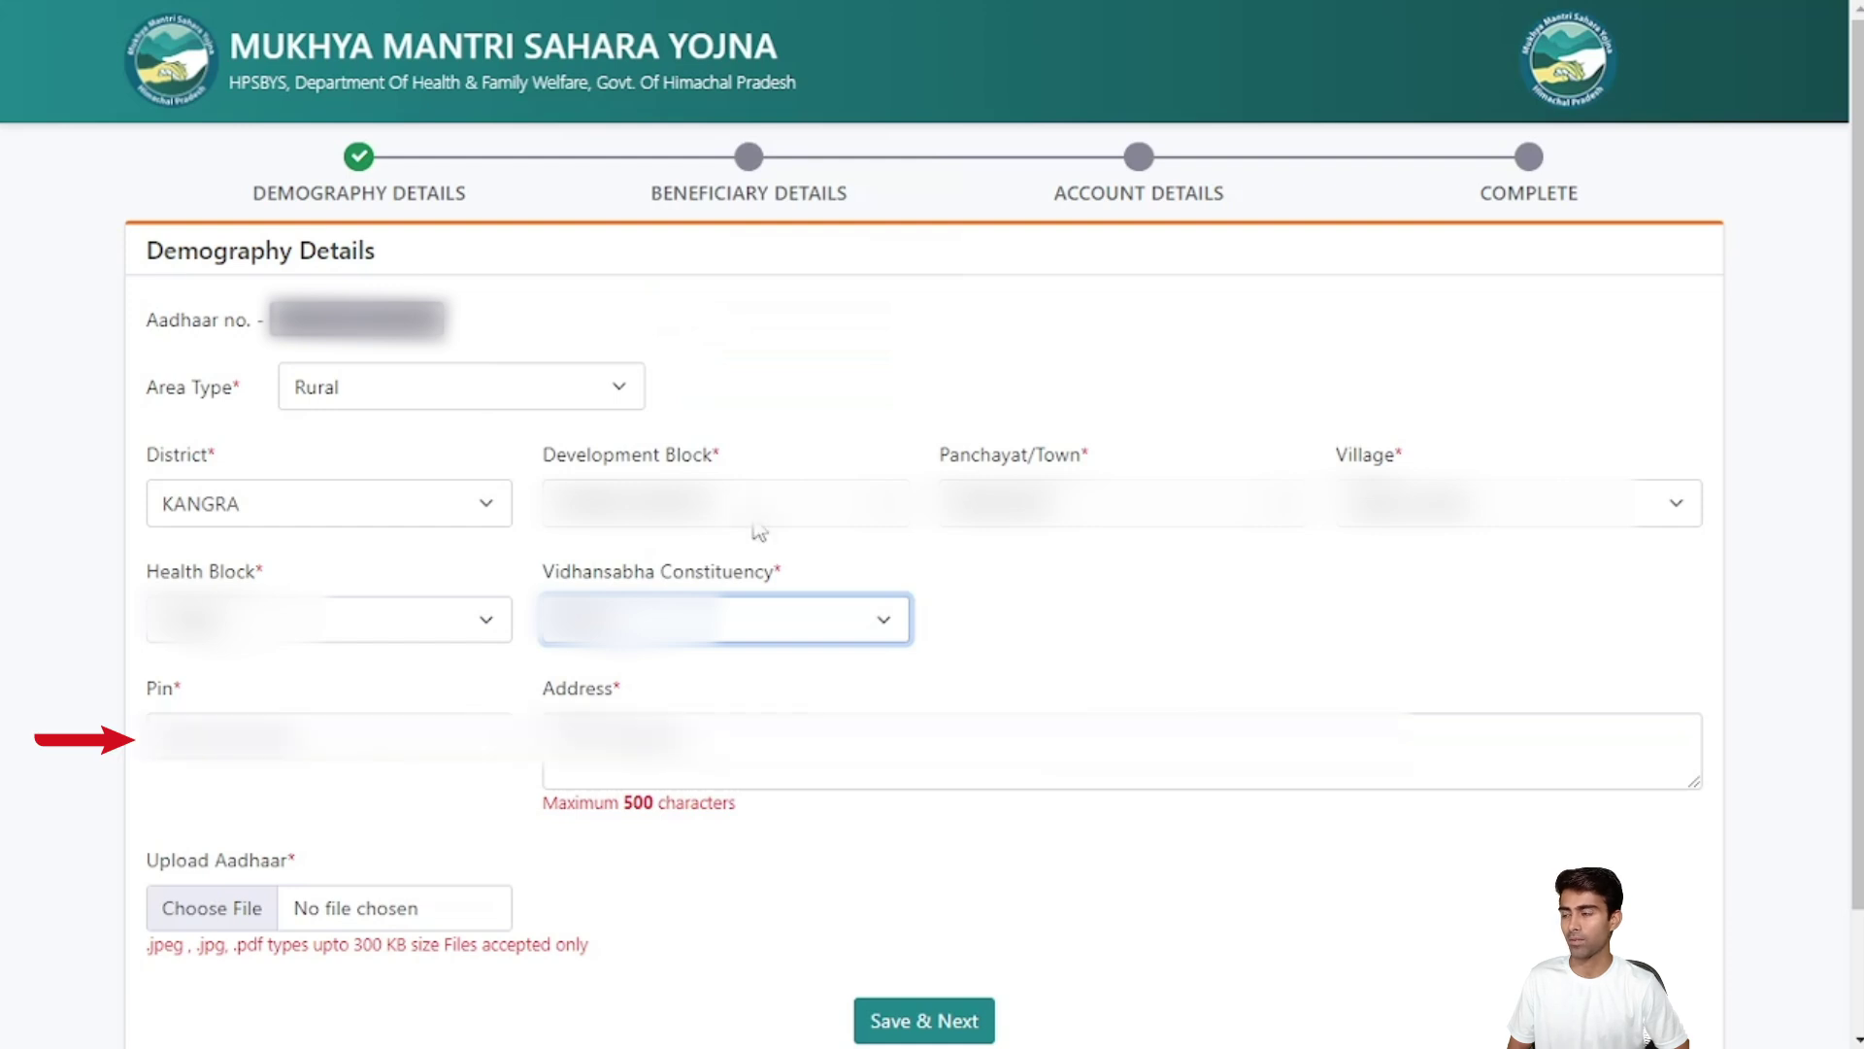
Complete the demography details with the postal PIN code, address and Aadhaar file ADD.jpg, and save and confirm them
{"action": "left_click", "coordinate": [953, 626]}
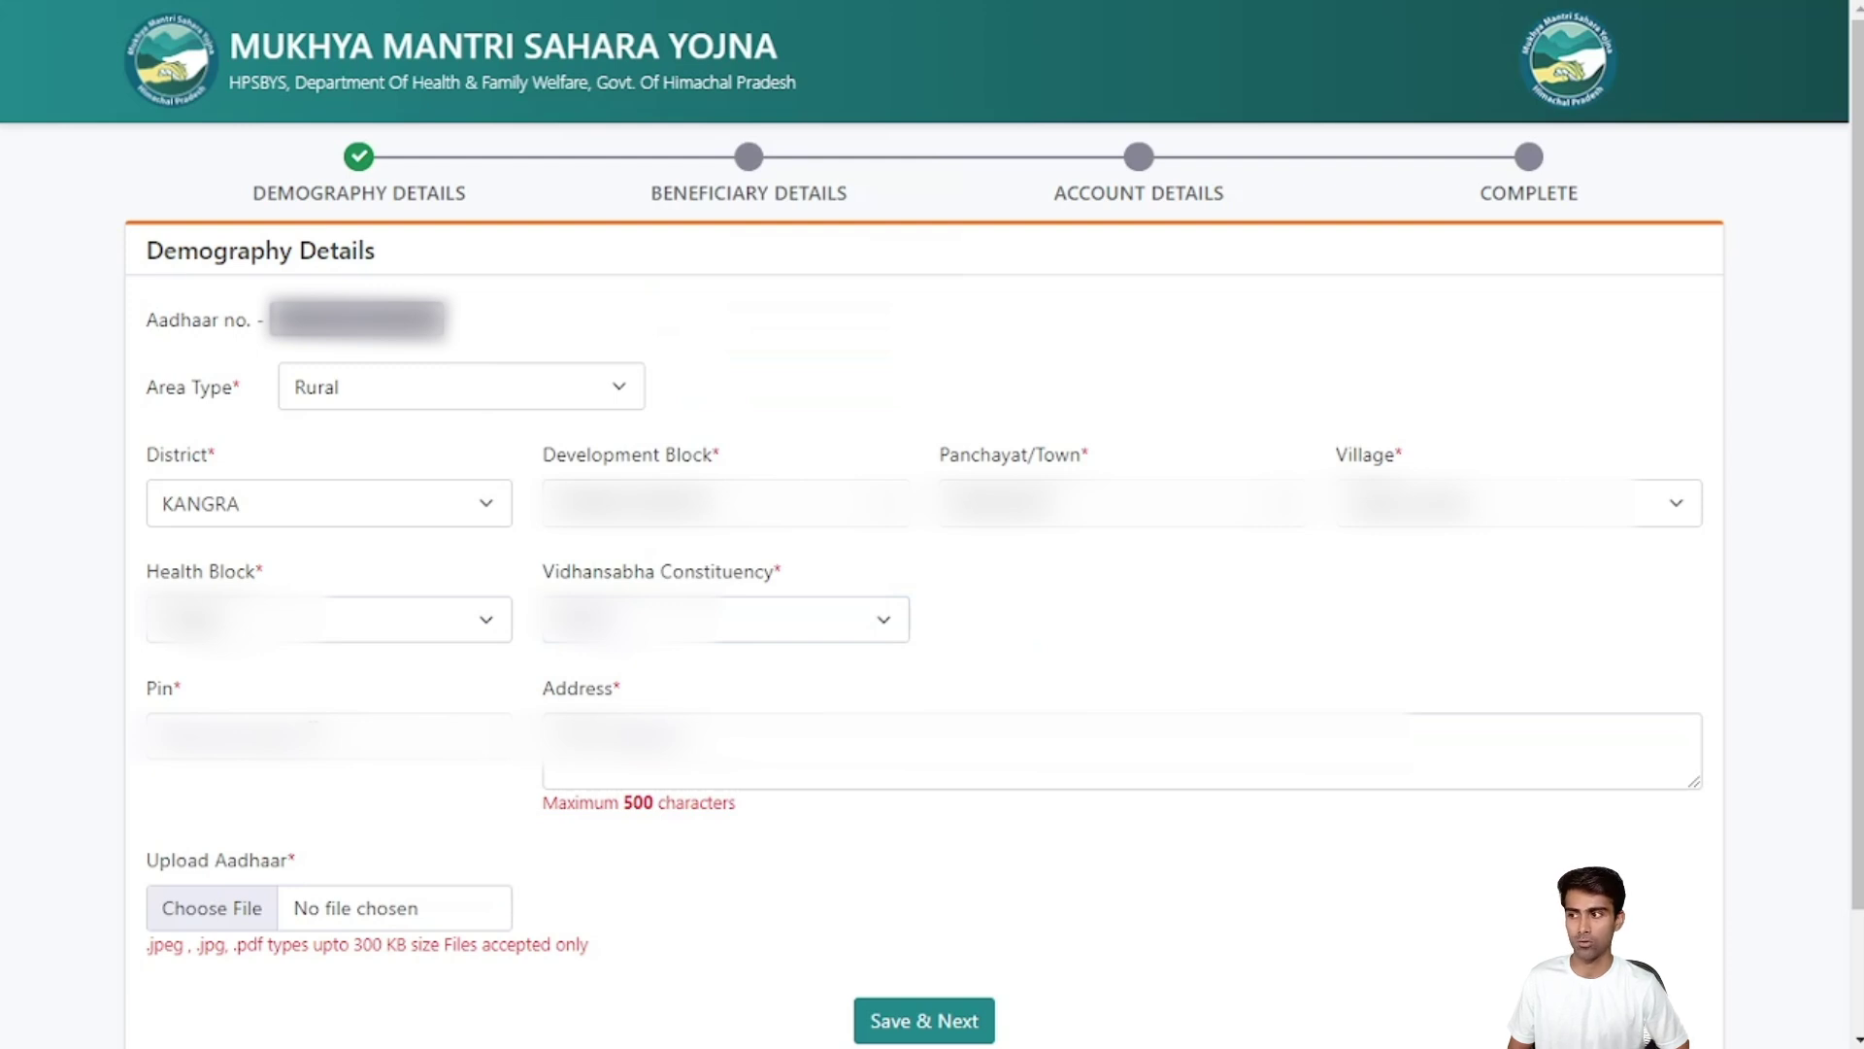
{"action": "left_click", "coordinate": [924, 1020]}
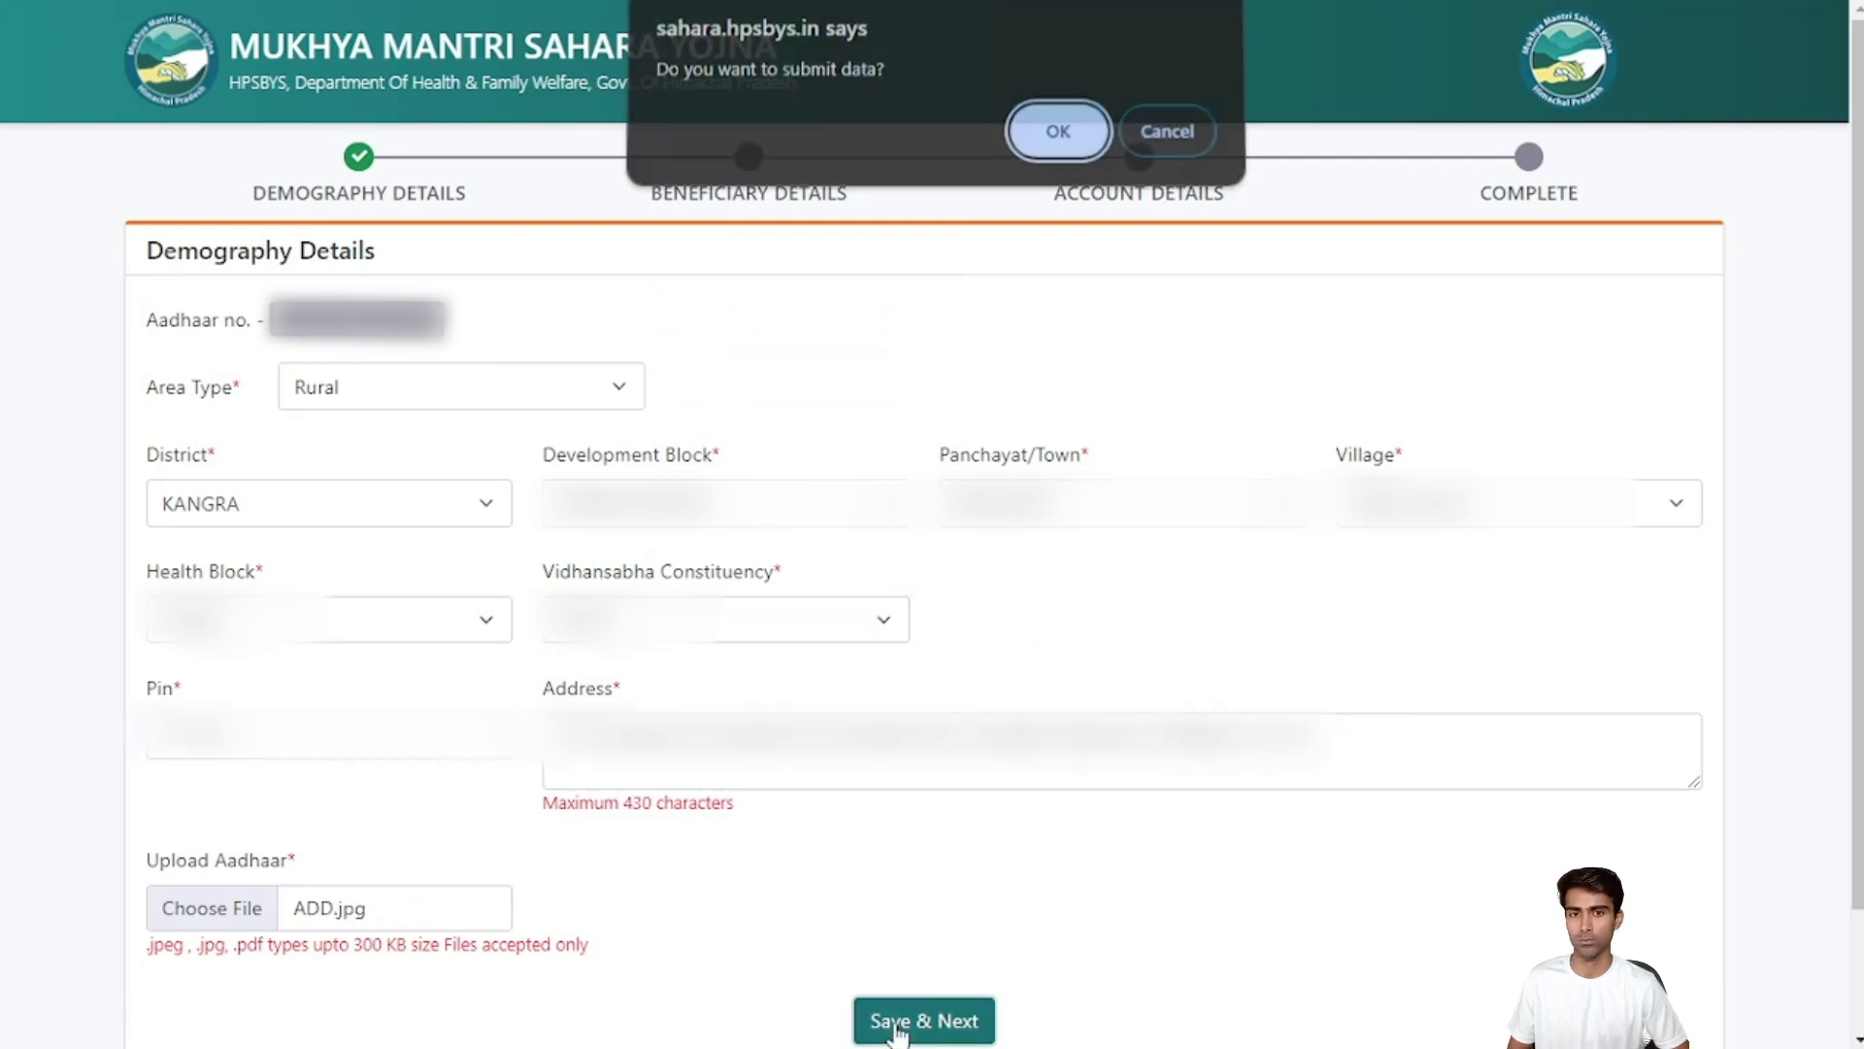
{"action": "left_click", "coordinate": [1058, 129]}
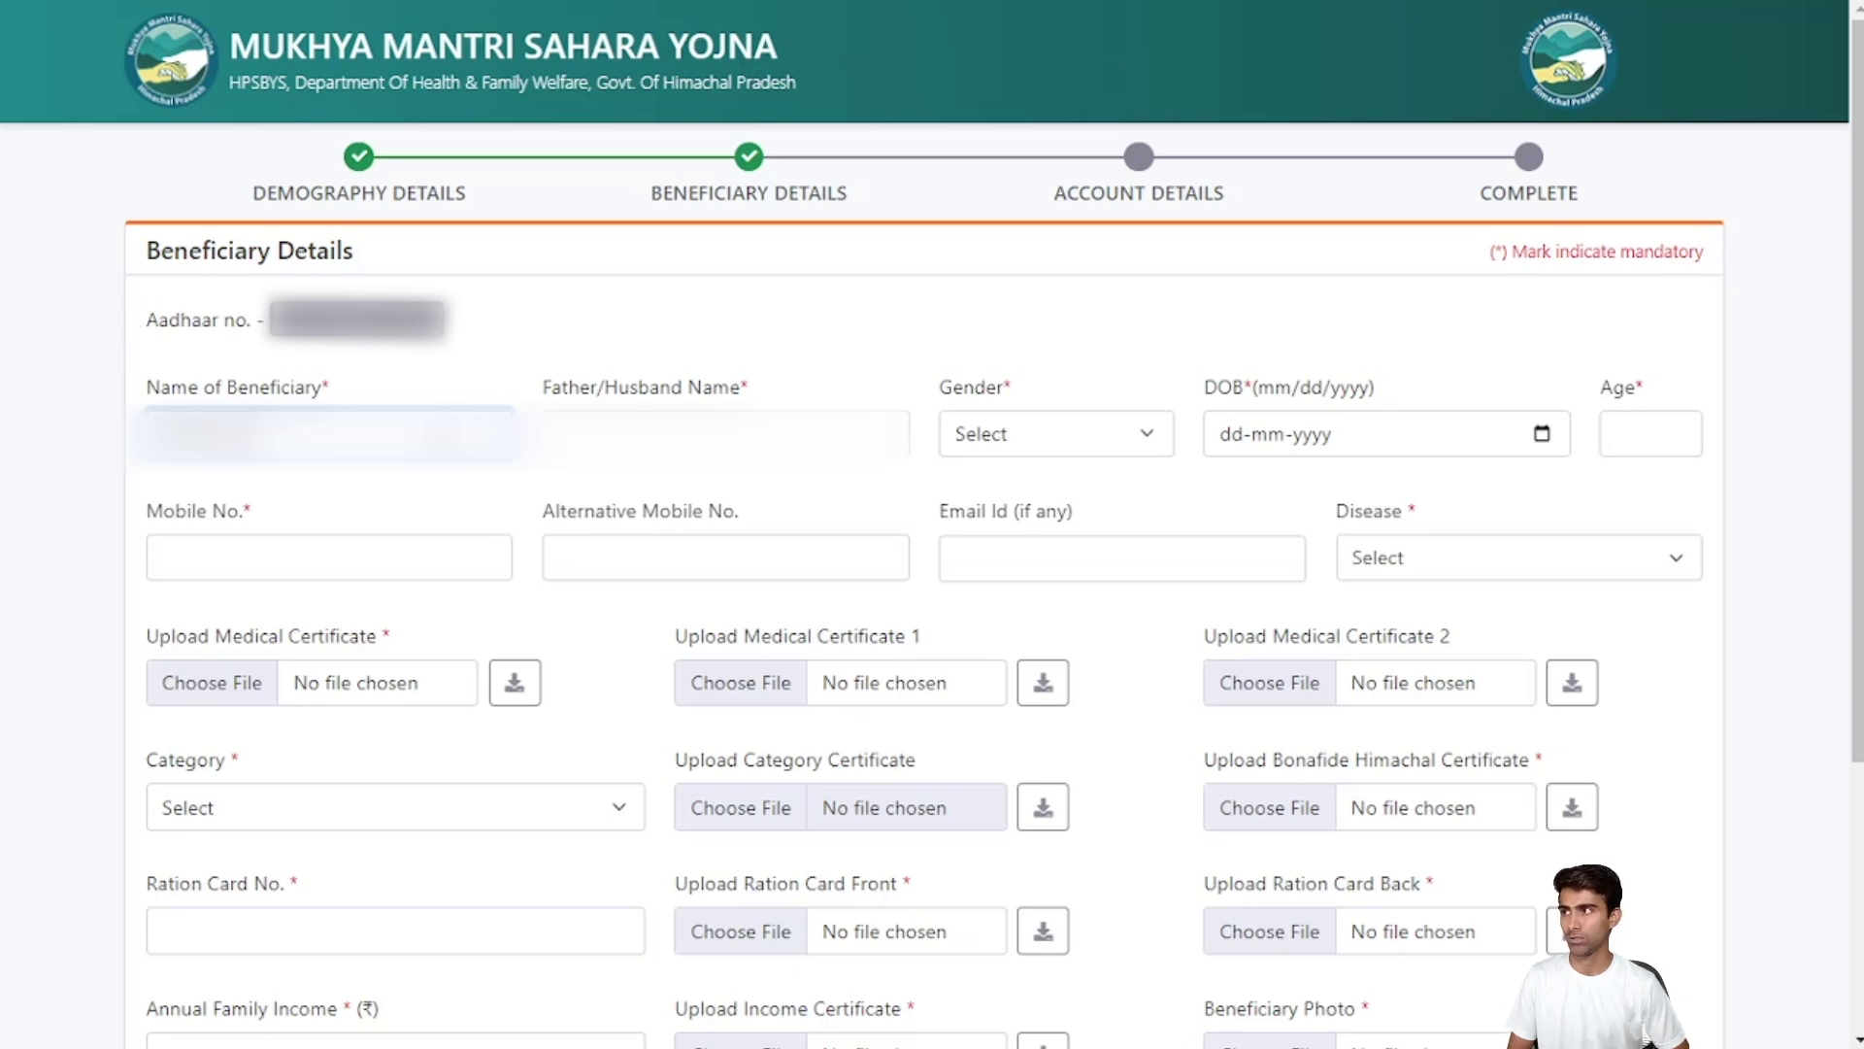
Fill in the beneficiary's name, father's or husband's name, gender Male, date of birth and mobile number
{"action": "left_click", "coordinate": [725, 434]}
{"action": "left_click", "coordinate": [1078, 437]}
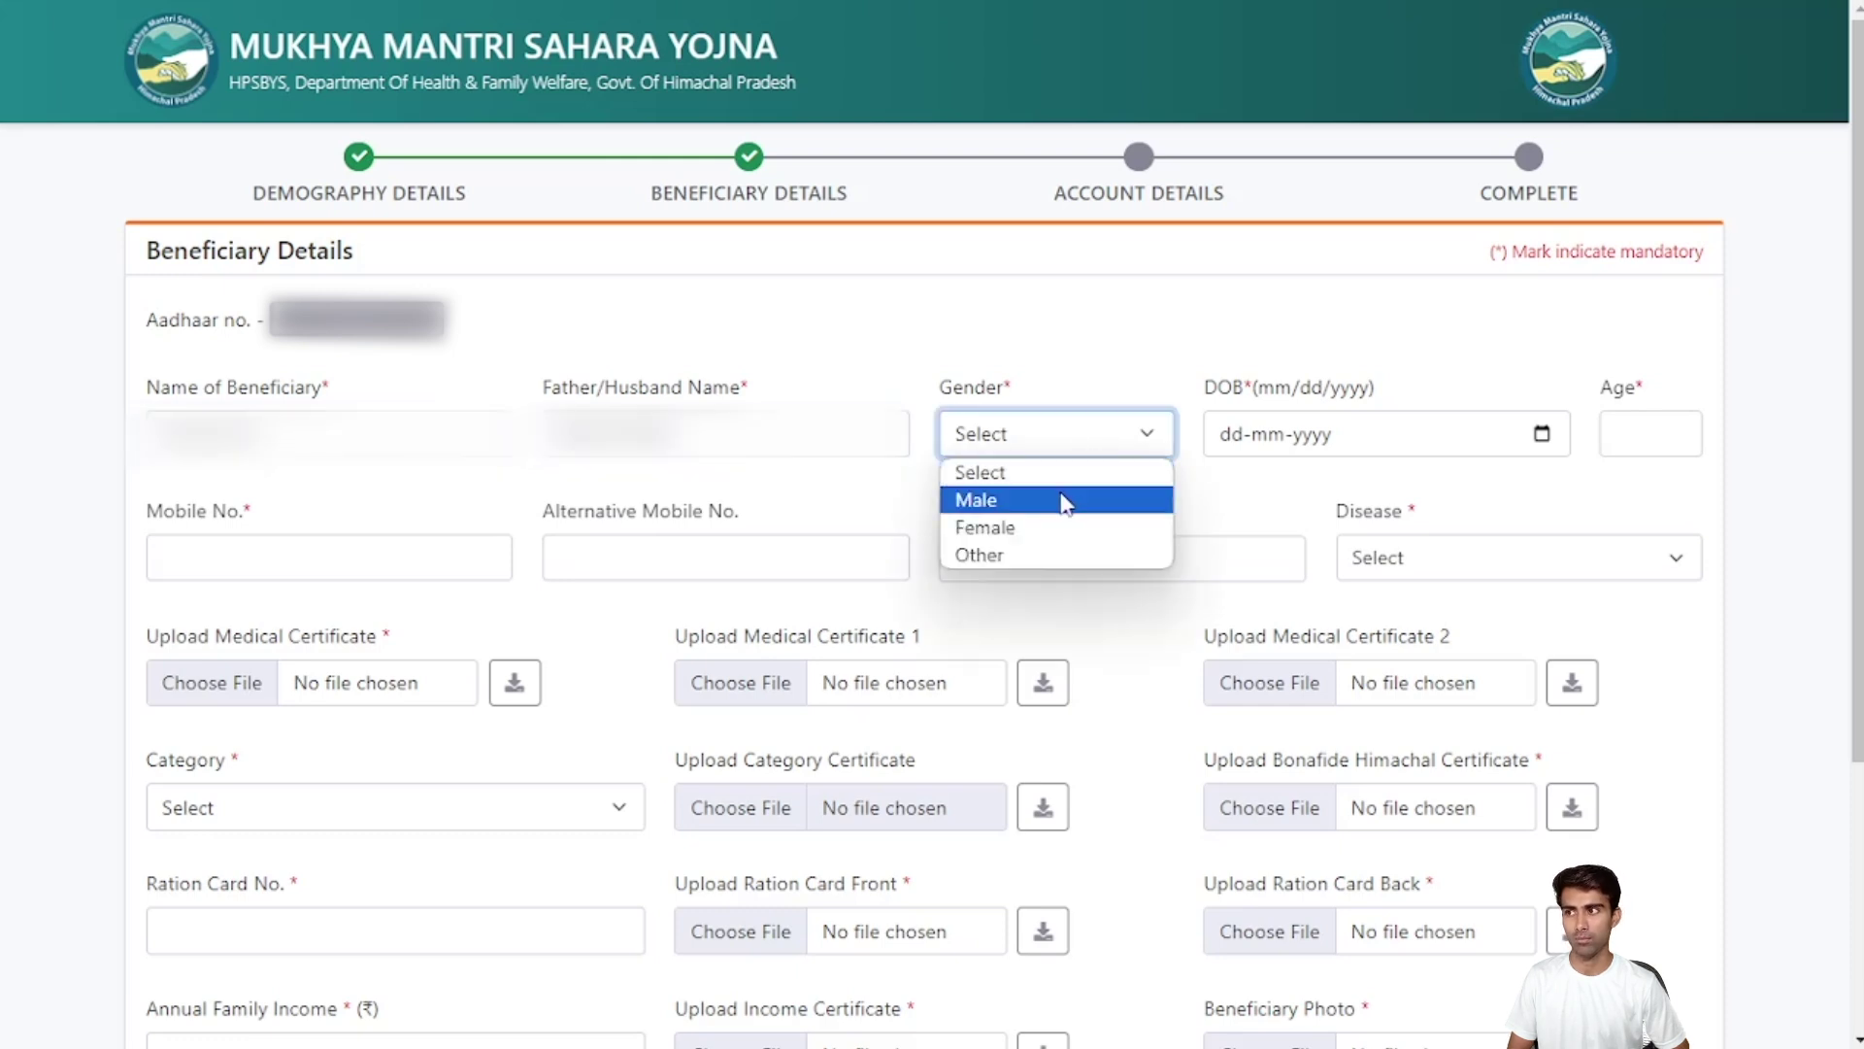
{"action": "left_click", "coordinate": [1065, 499]}
{"action": "left_click", "coordinate": [1319, 446]}
{"action": "left_click", "coordinate": [1544, 436]}
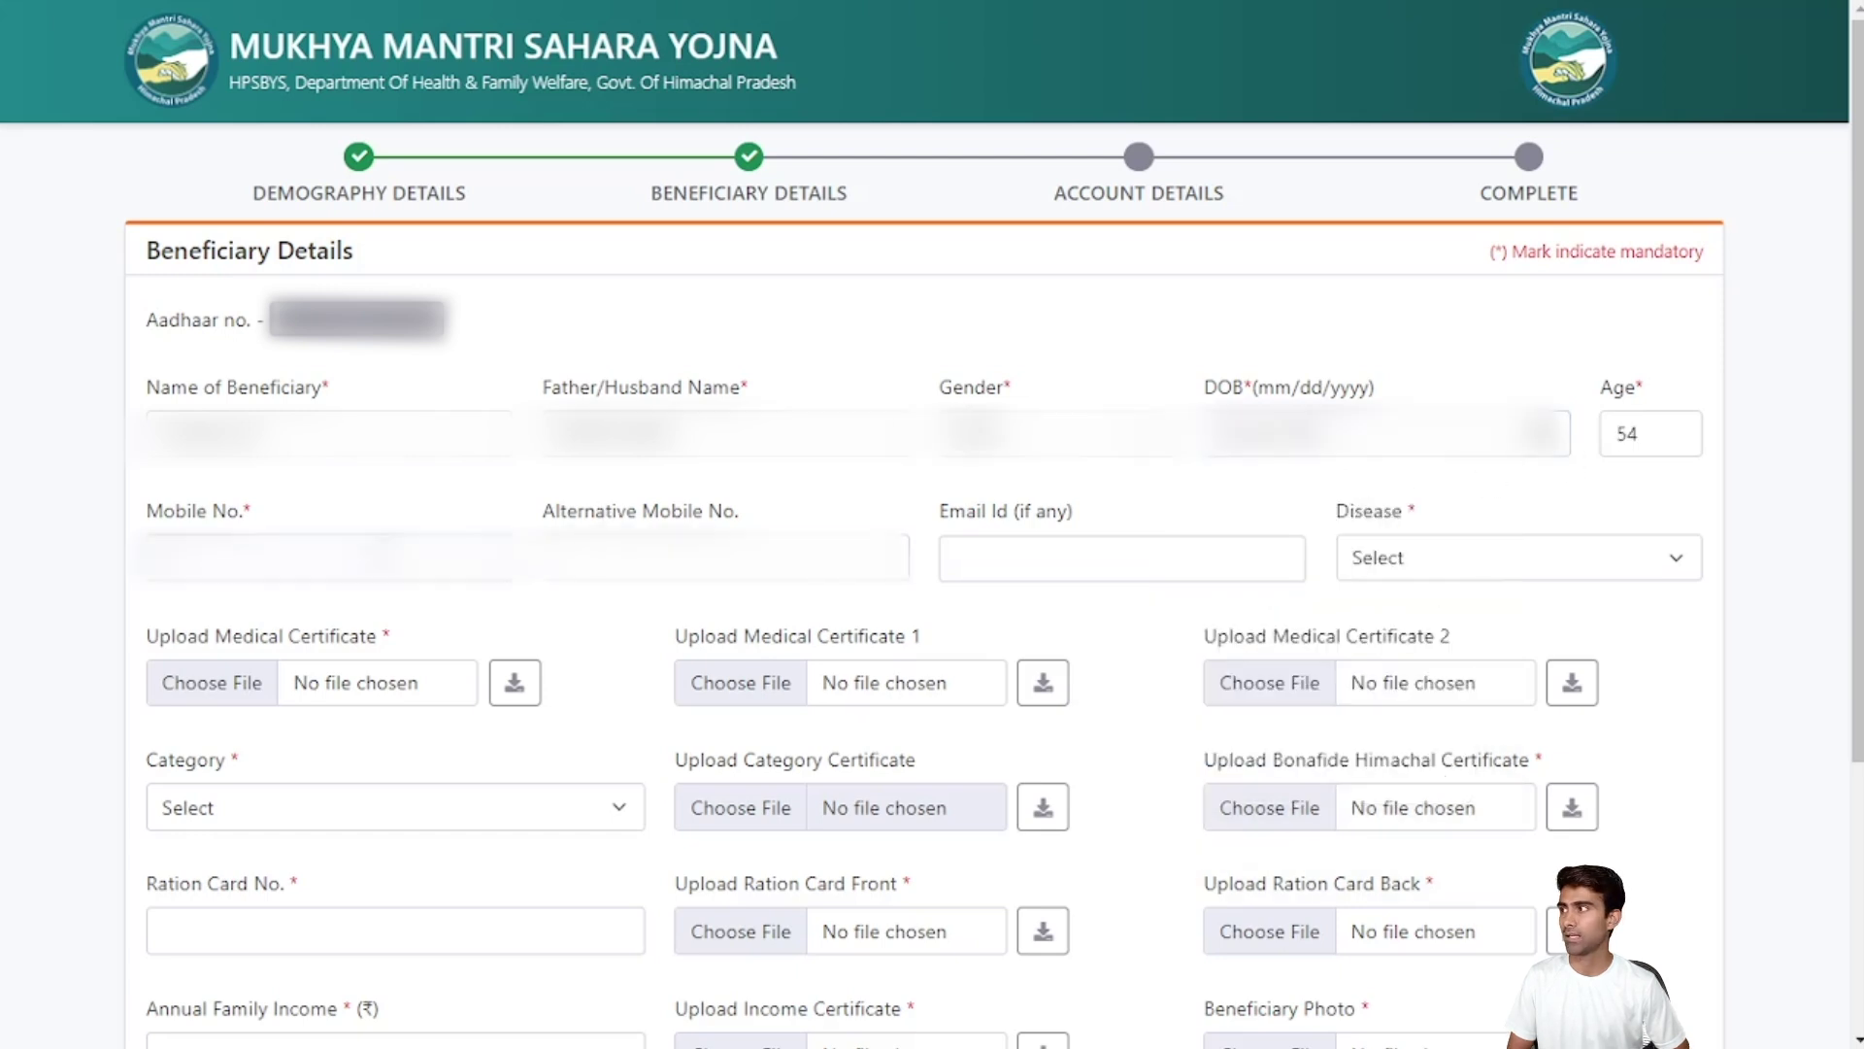
{"action": "left_click", "coordinate": [331, 557]}
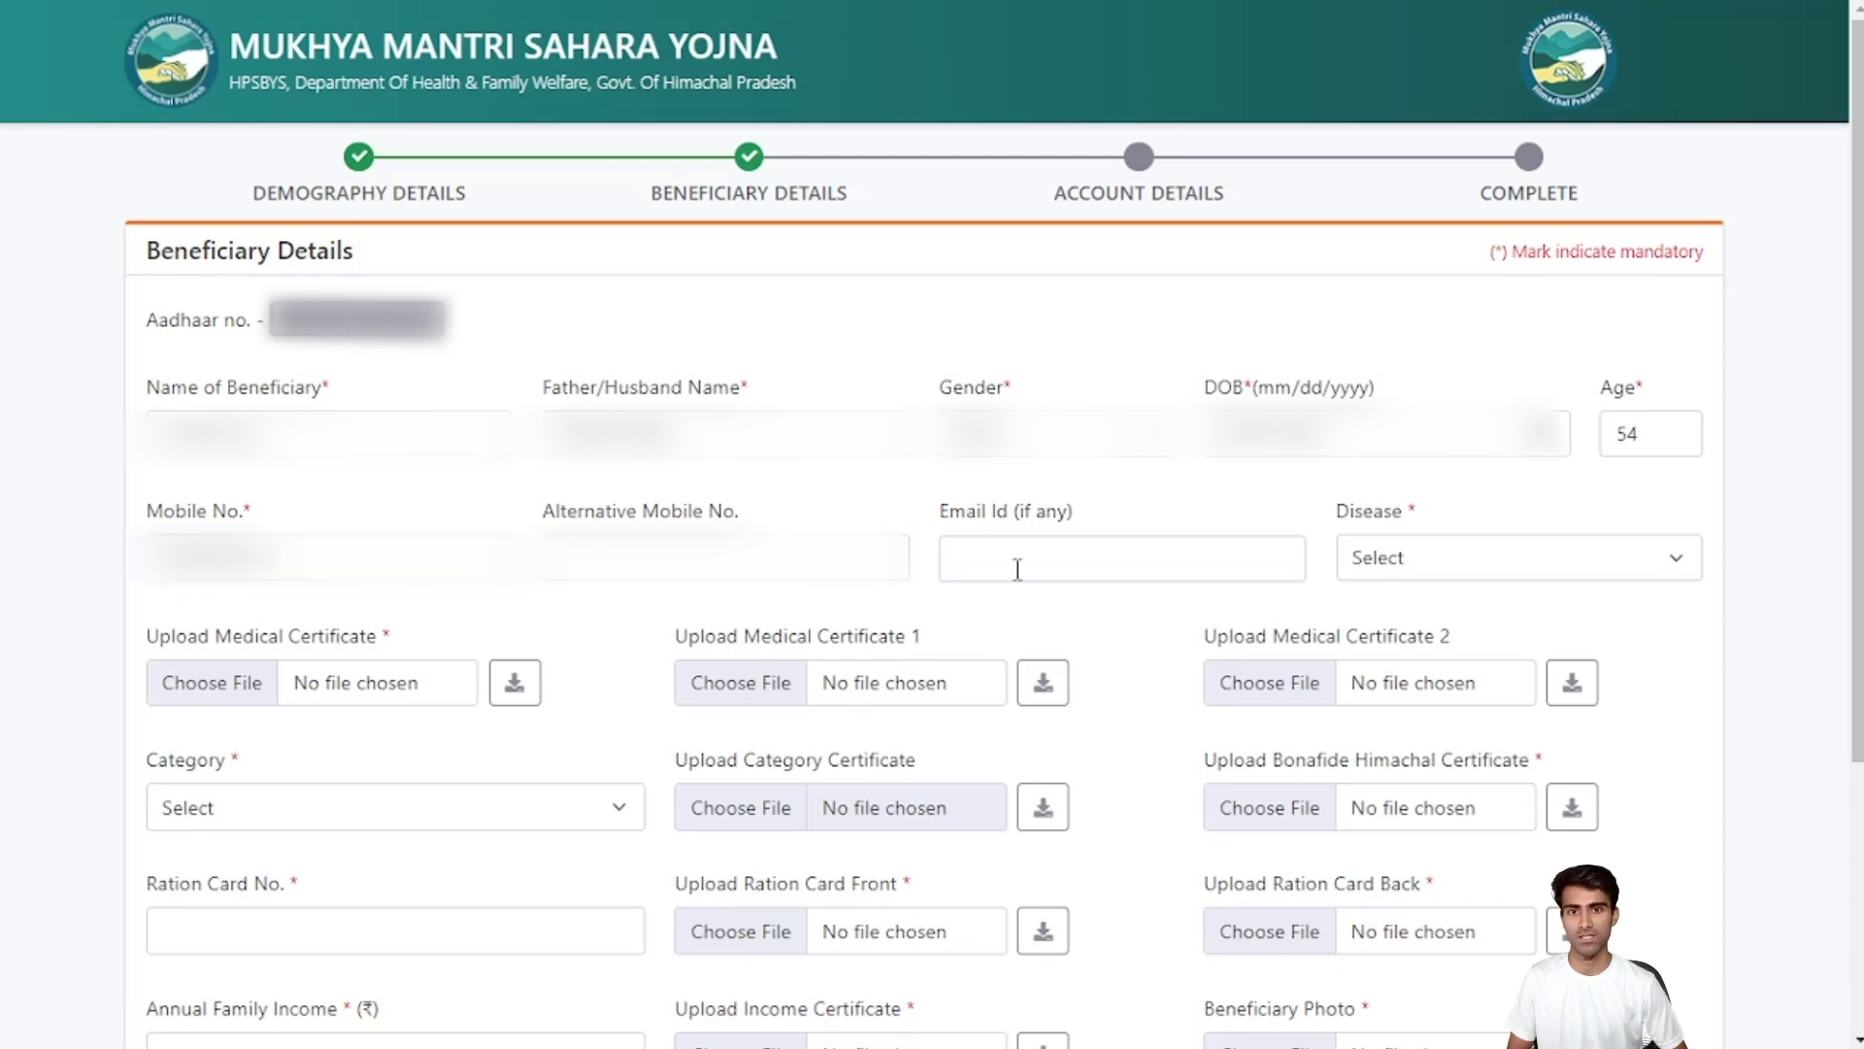
Set the disease to "Any other disease which renders a person permanently incapacitated" and the disease name to "MENTAL ILLNESS OR SCHIZOPHRENIA"
{"action": "left_click", "coordinate": [1402, 558]}
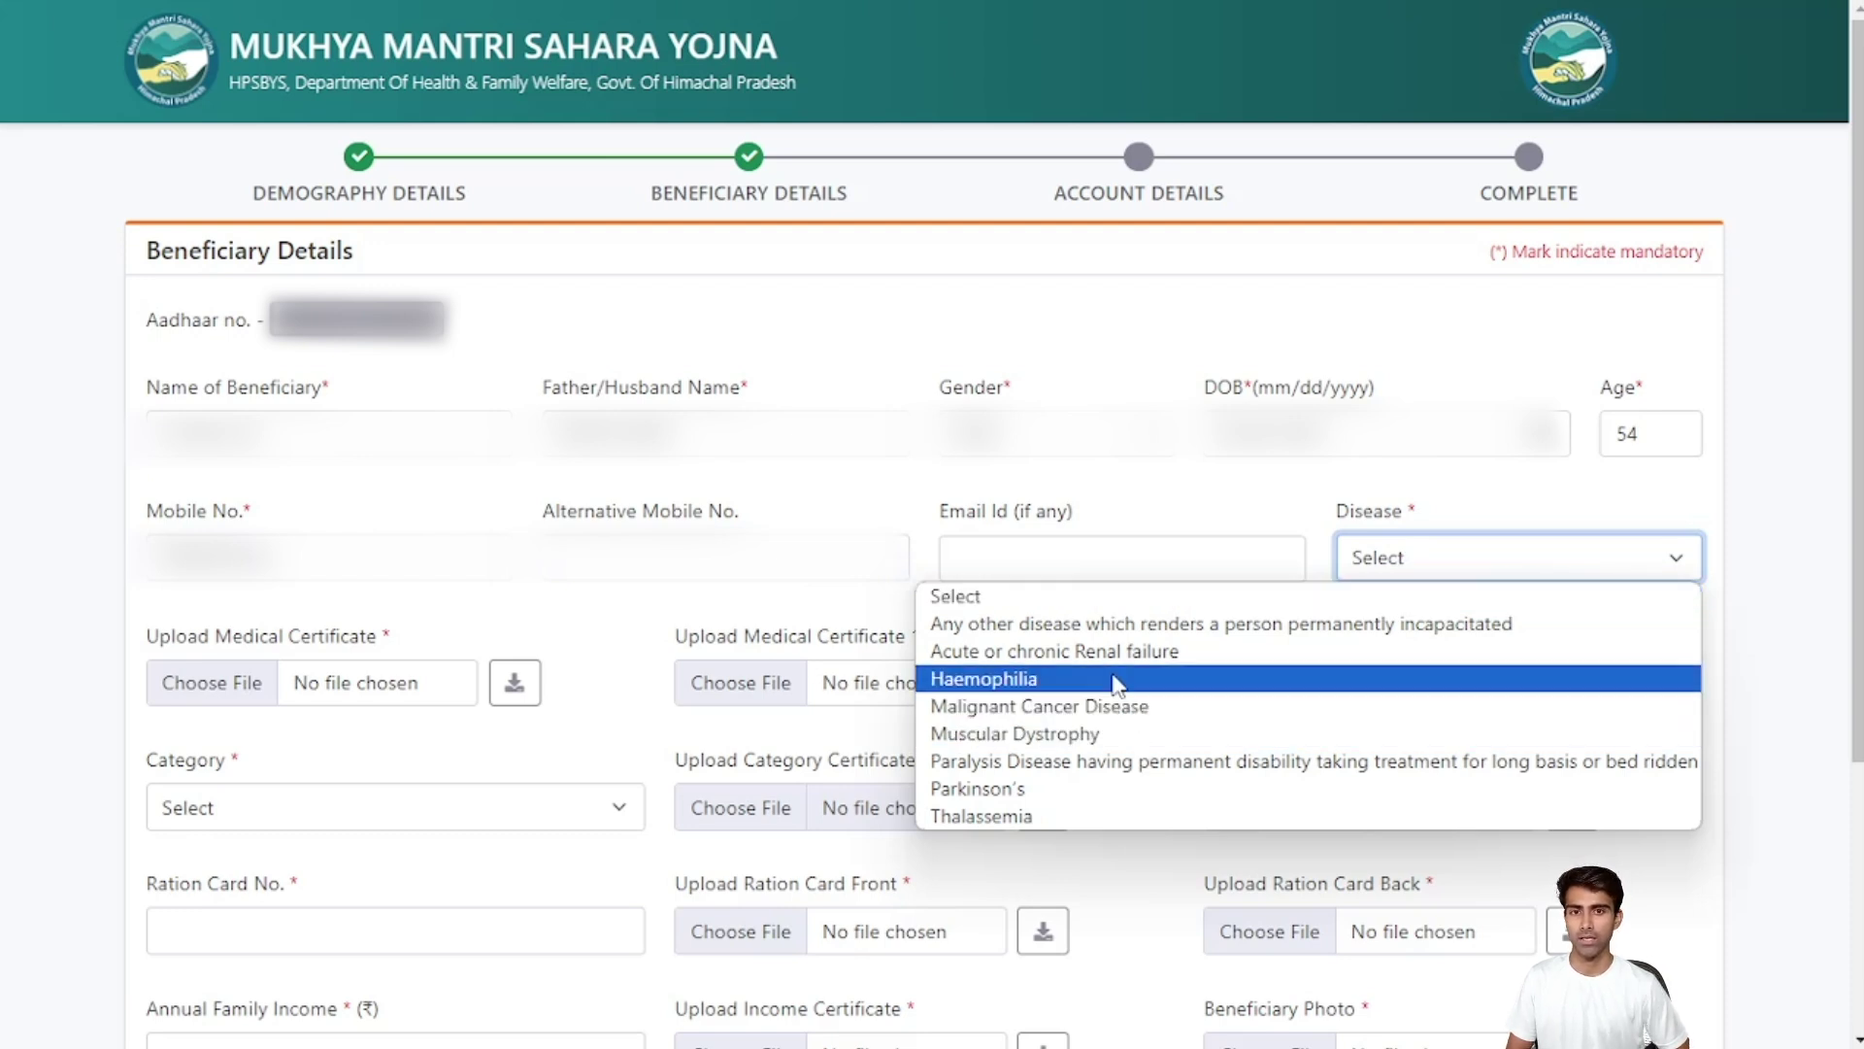
{"action": "left_click", "coordinate": [1133, 626]}
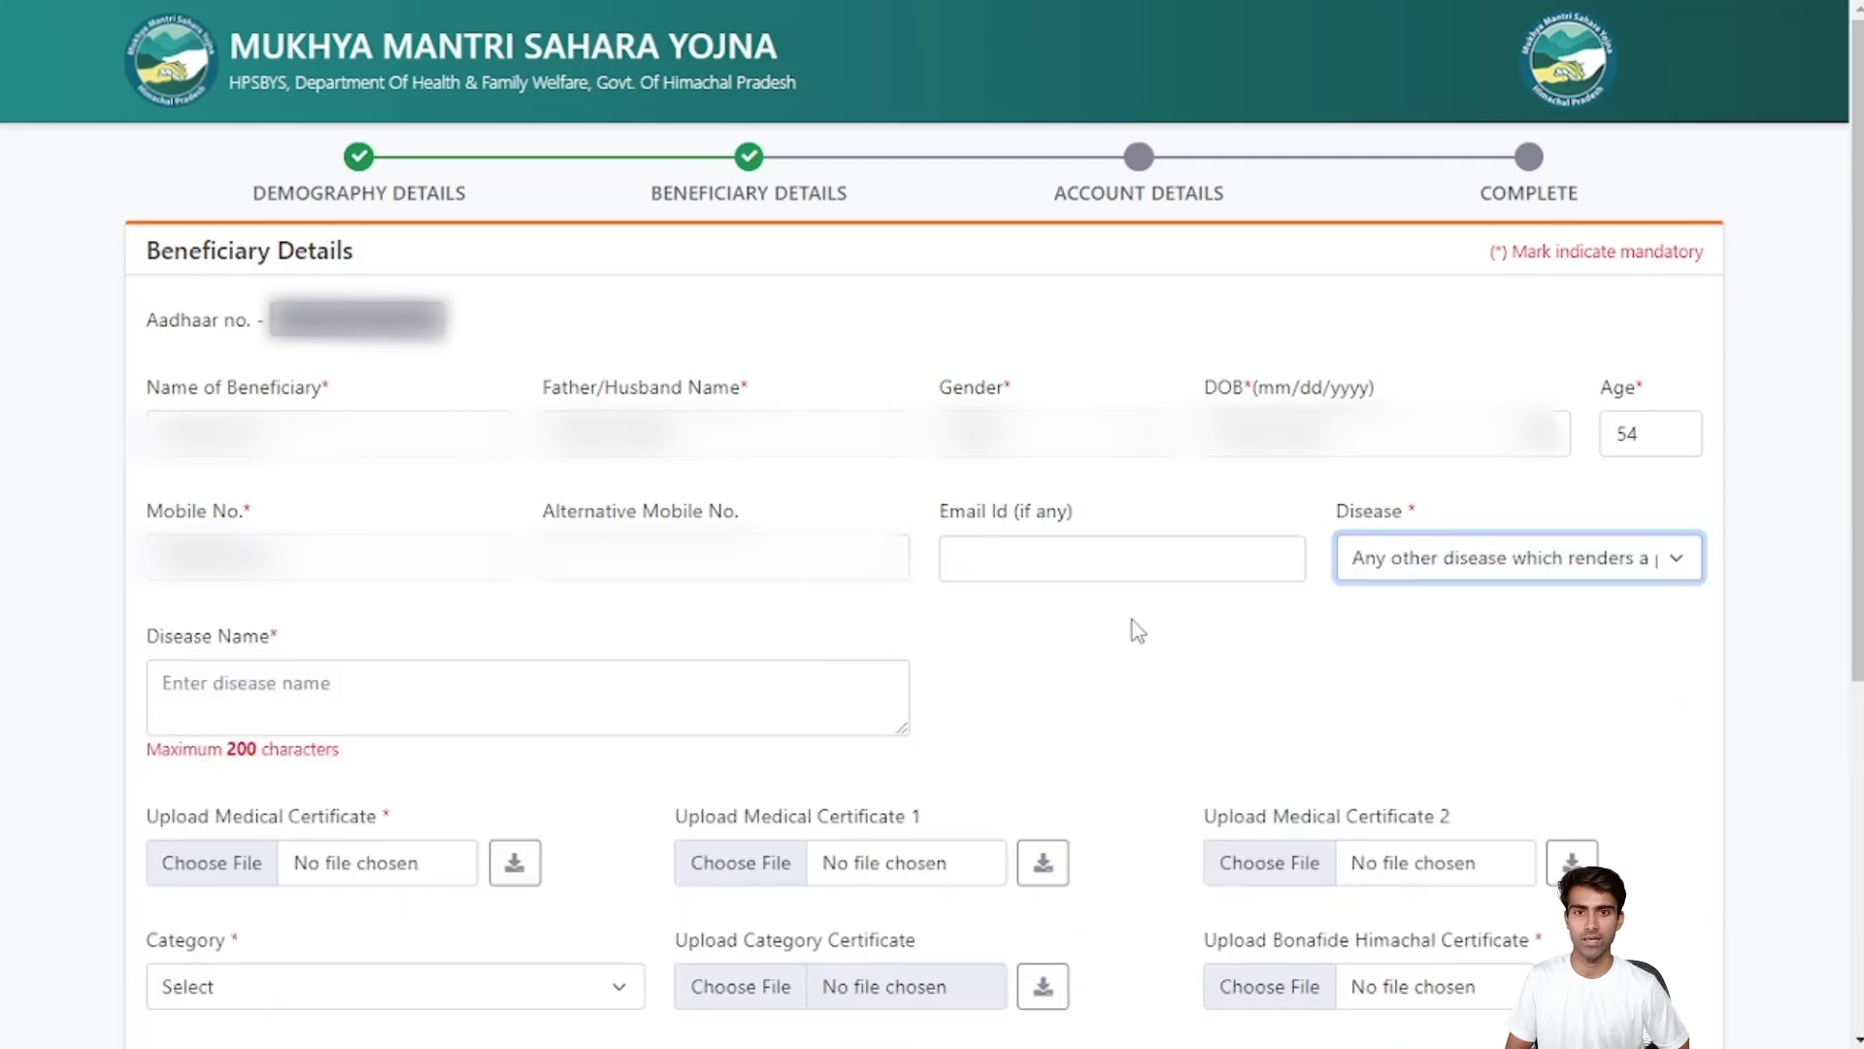
{"action": "left_click", "coordinate": [499, 681]}
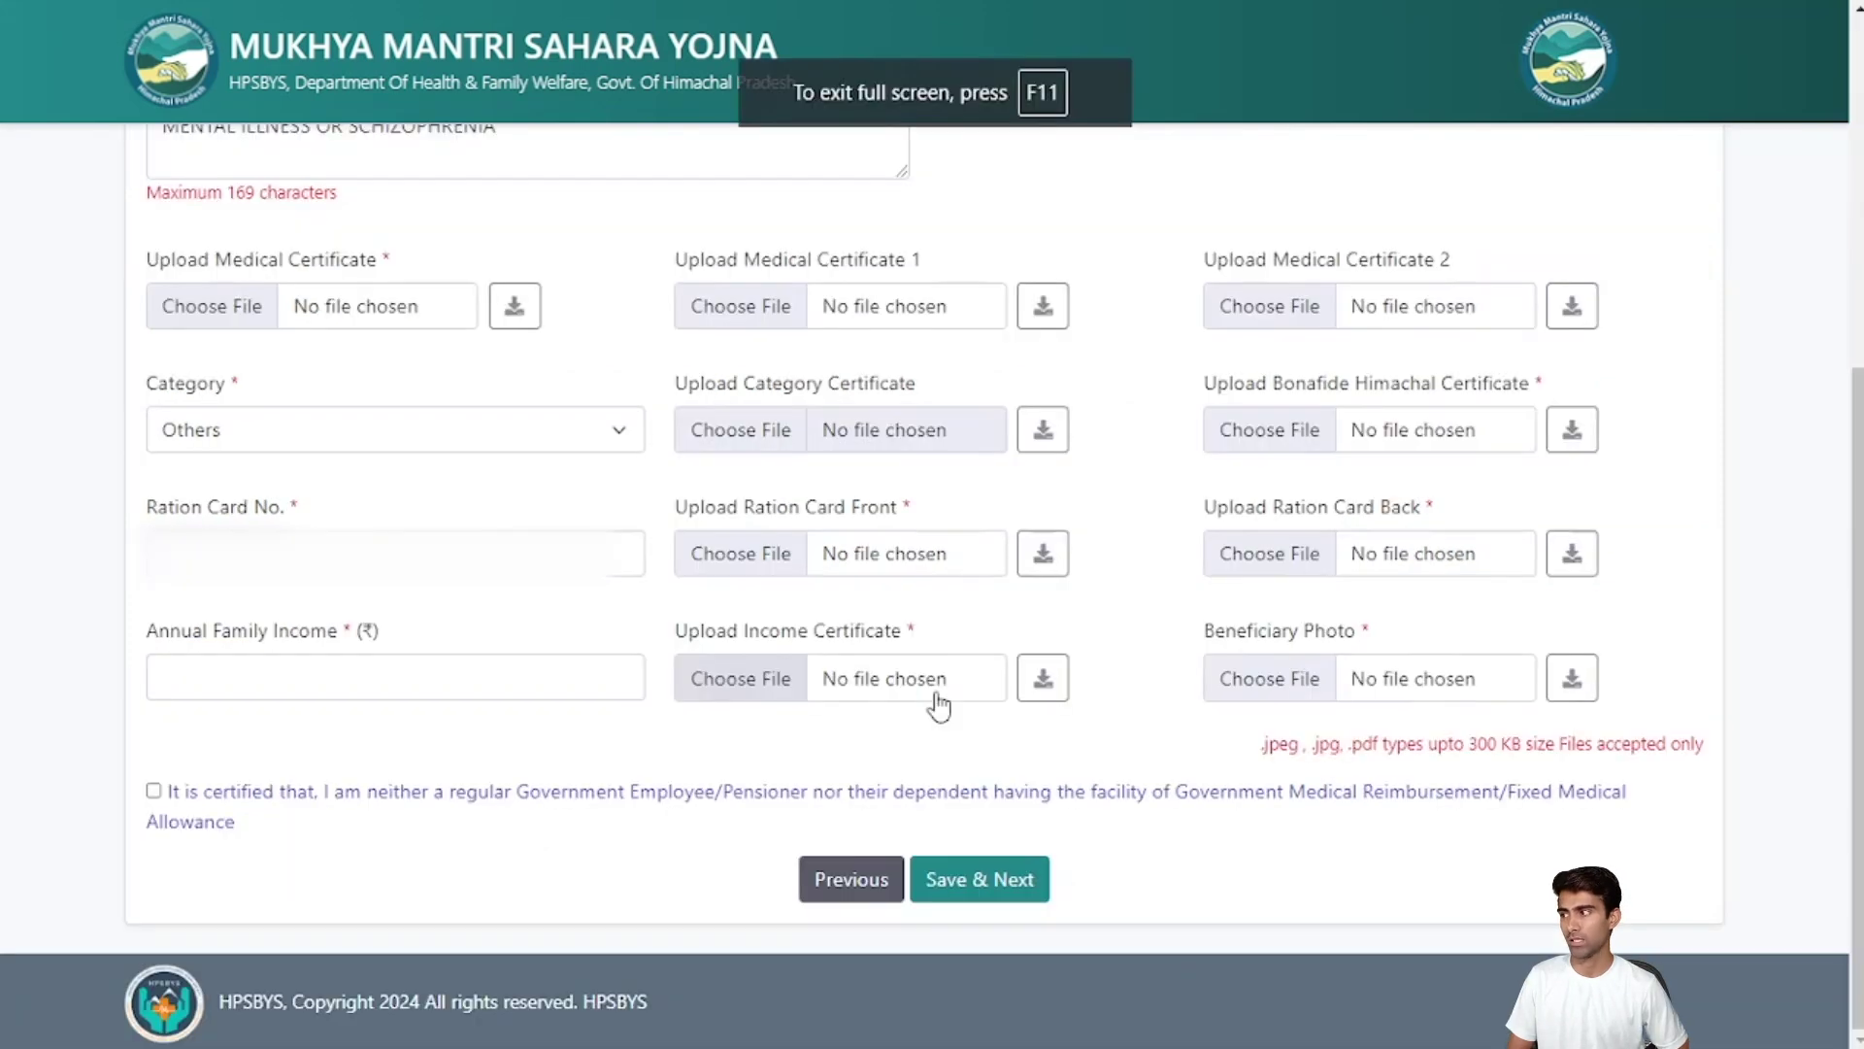
Upload MED 0.jpg, MED1.jpg and MED 02.jpg as the three medical certificates
{"action": "left_click", "coordinate": [198, 311]}
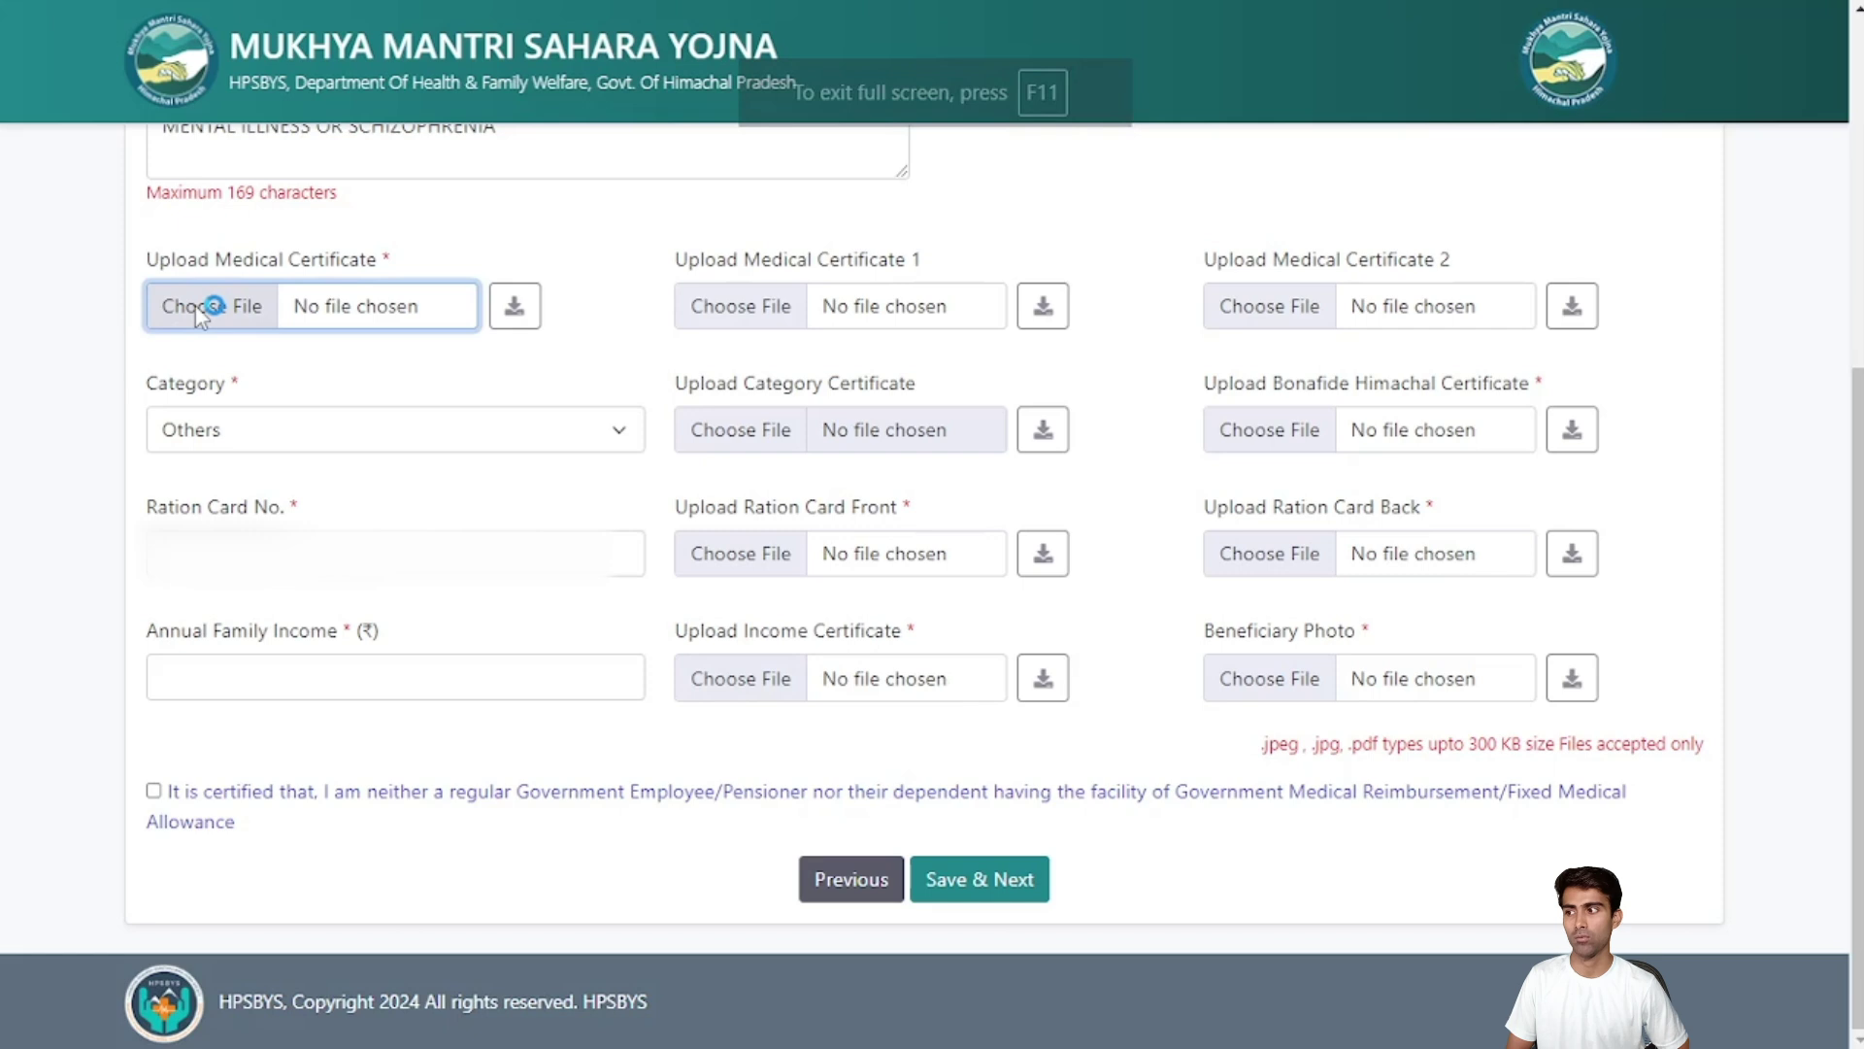
{"action": "left_click", "coordinate": [734, 320]}
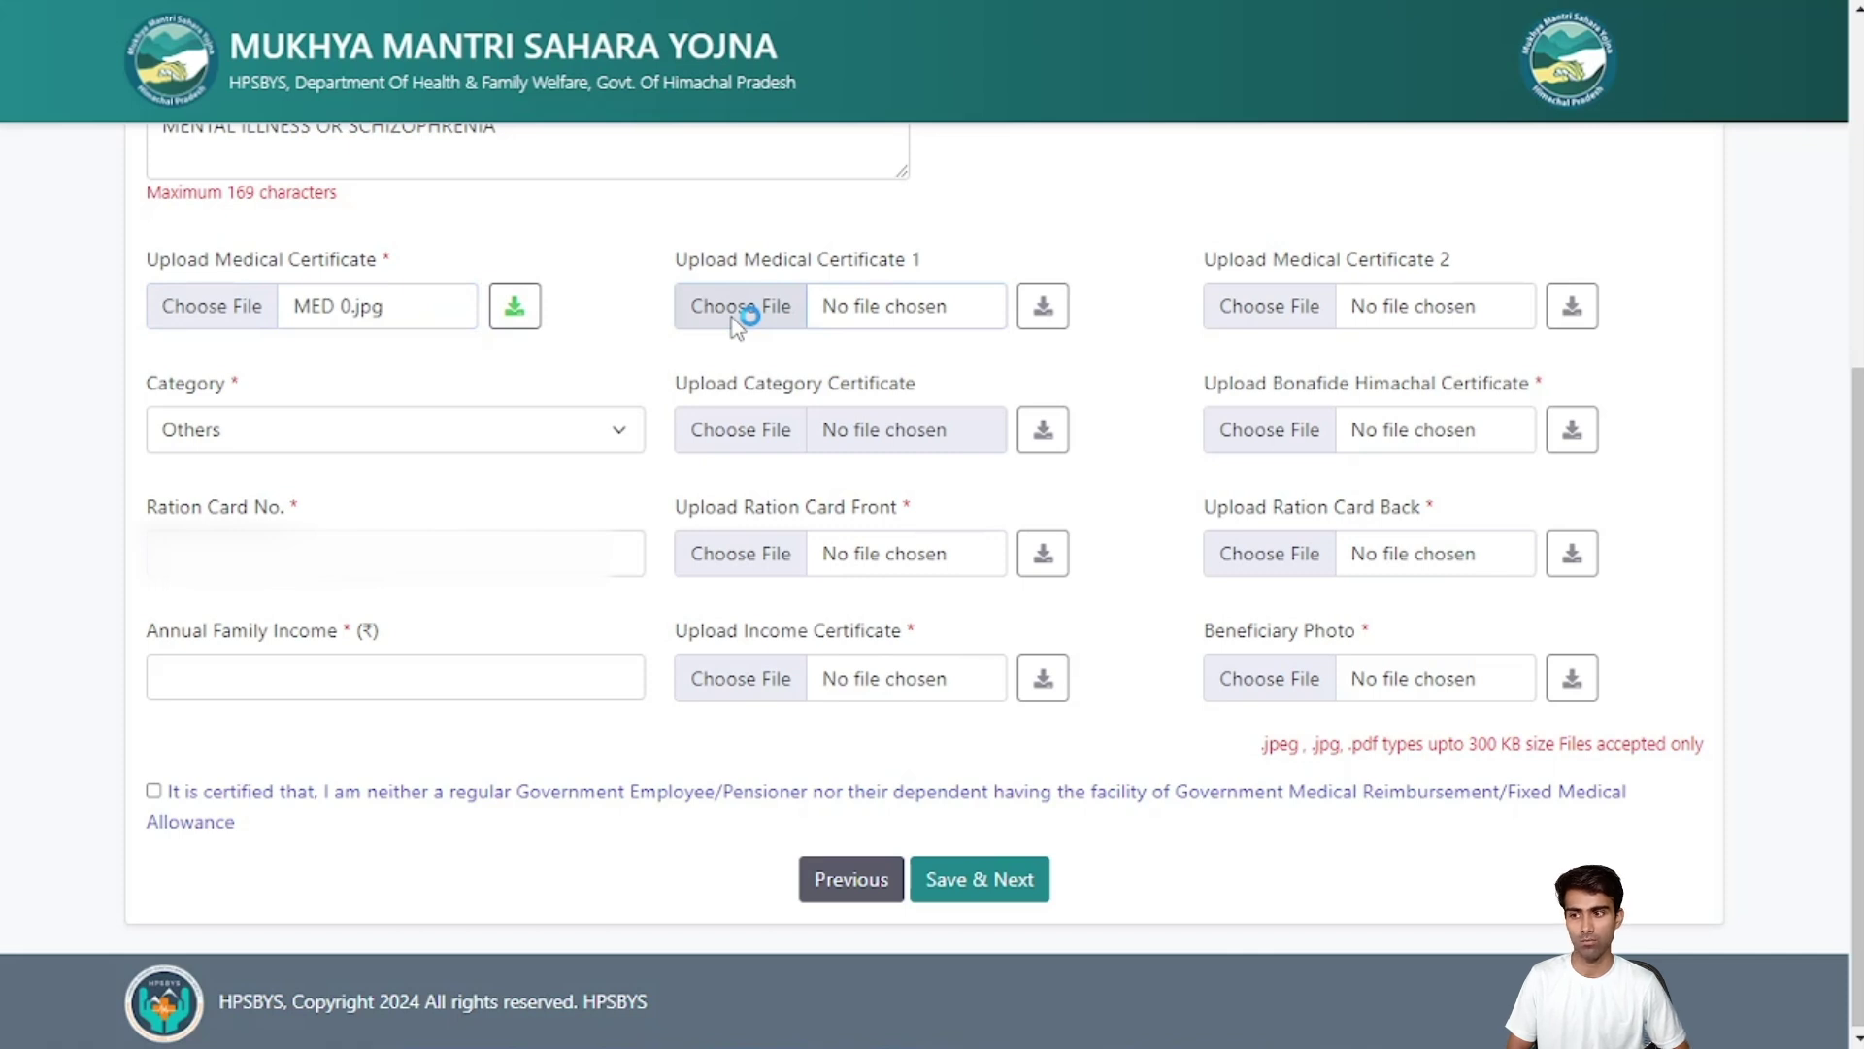
{"action": "left_click", "coordinate": [1291, 311]}
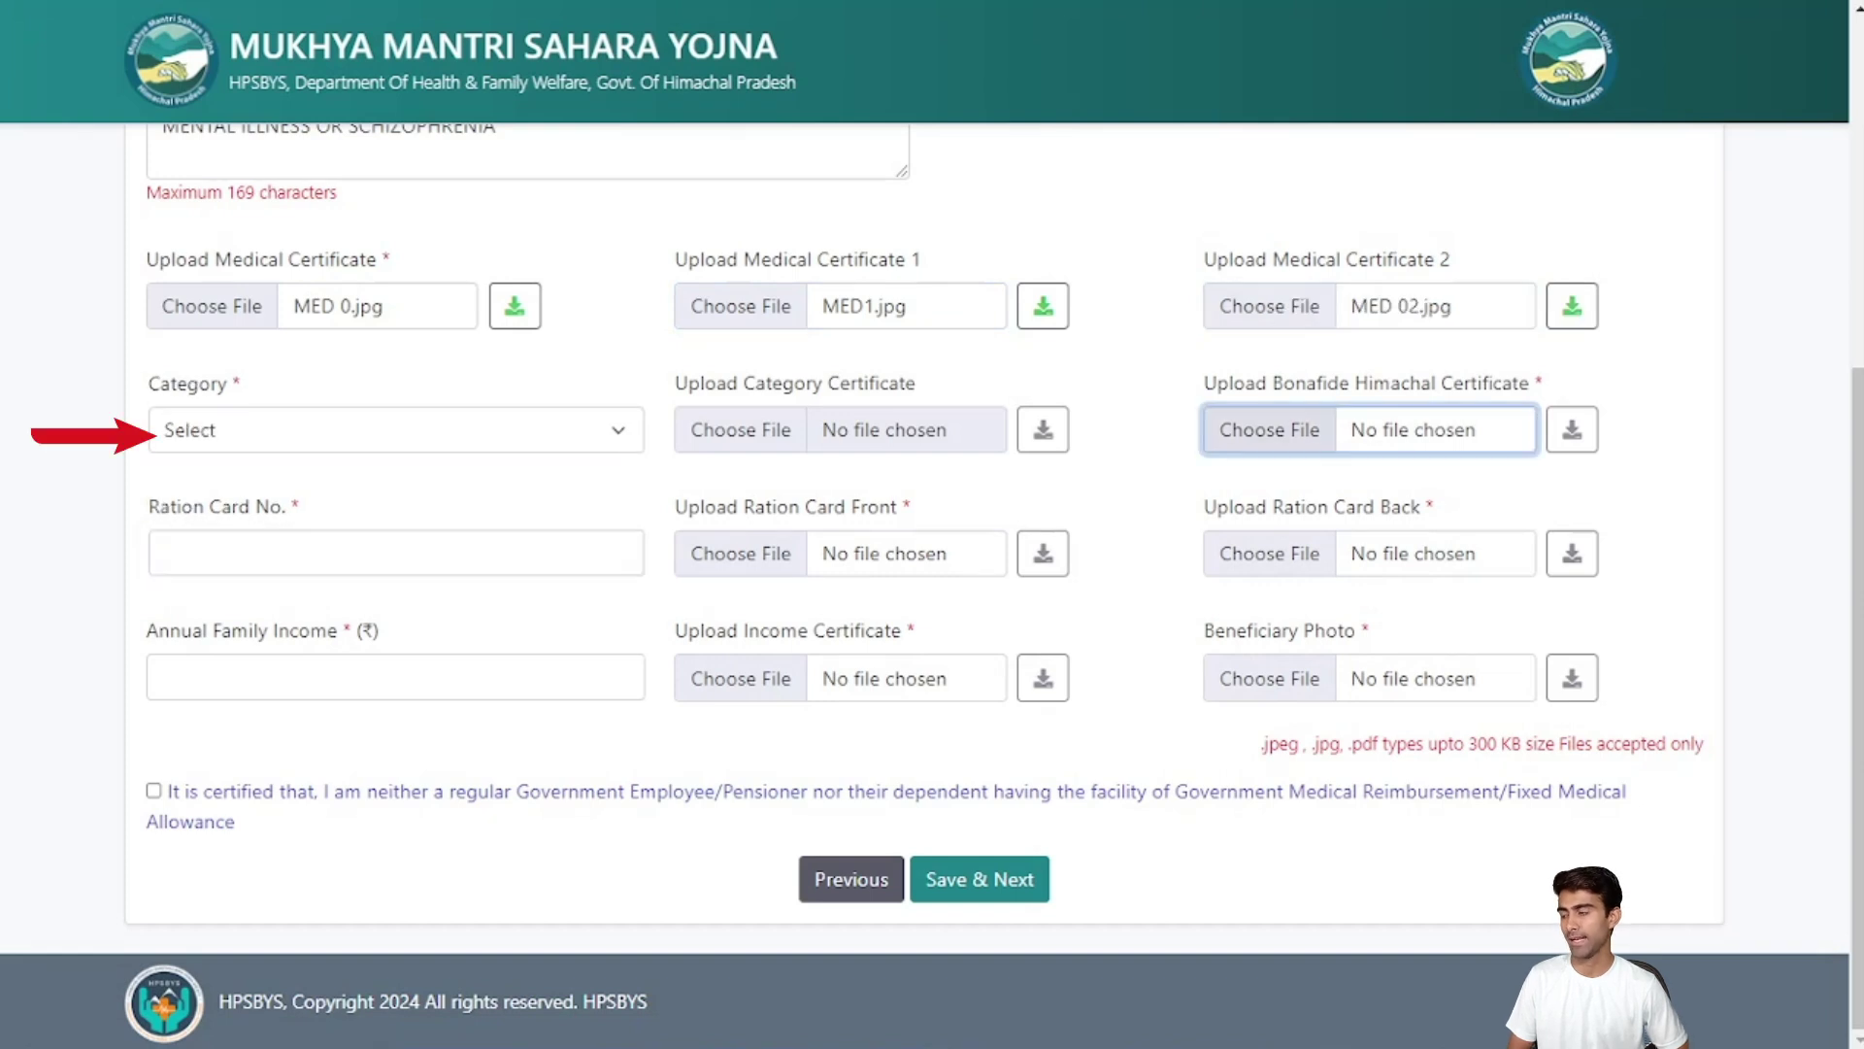
Set the category to Others and upload BONAFIDE.jpg as the Bonafide Himachal certificate
{"action": "left_click", "coordinate": [337, 429]}
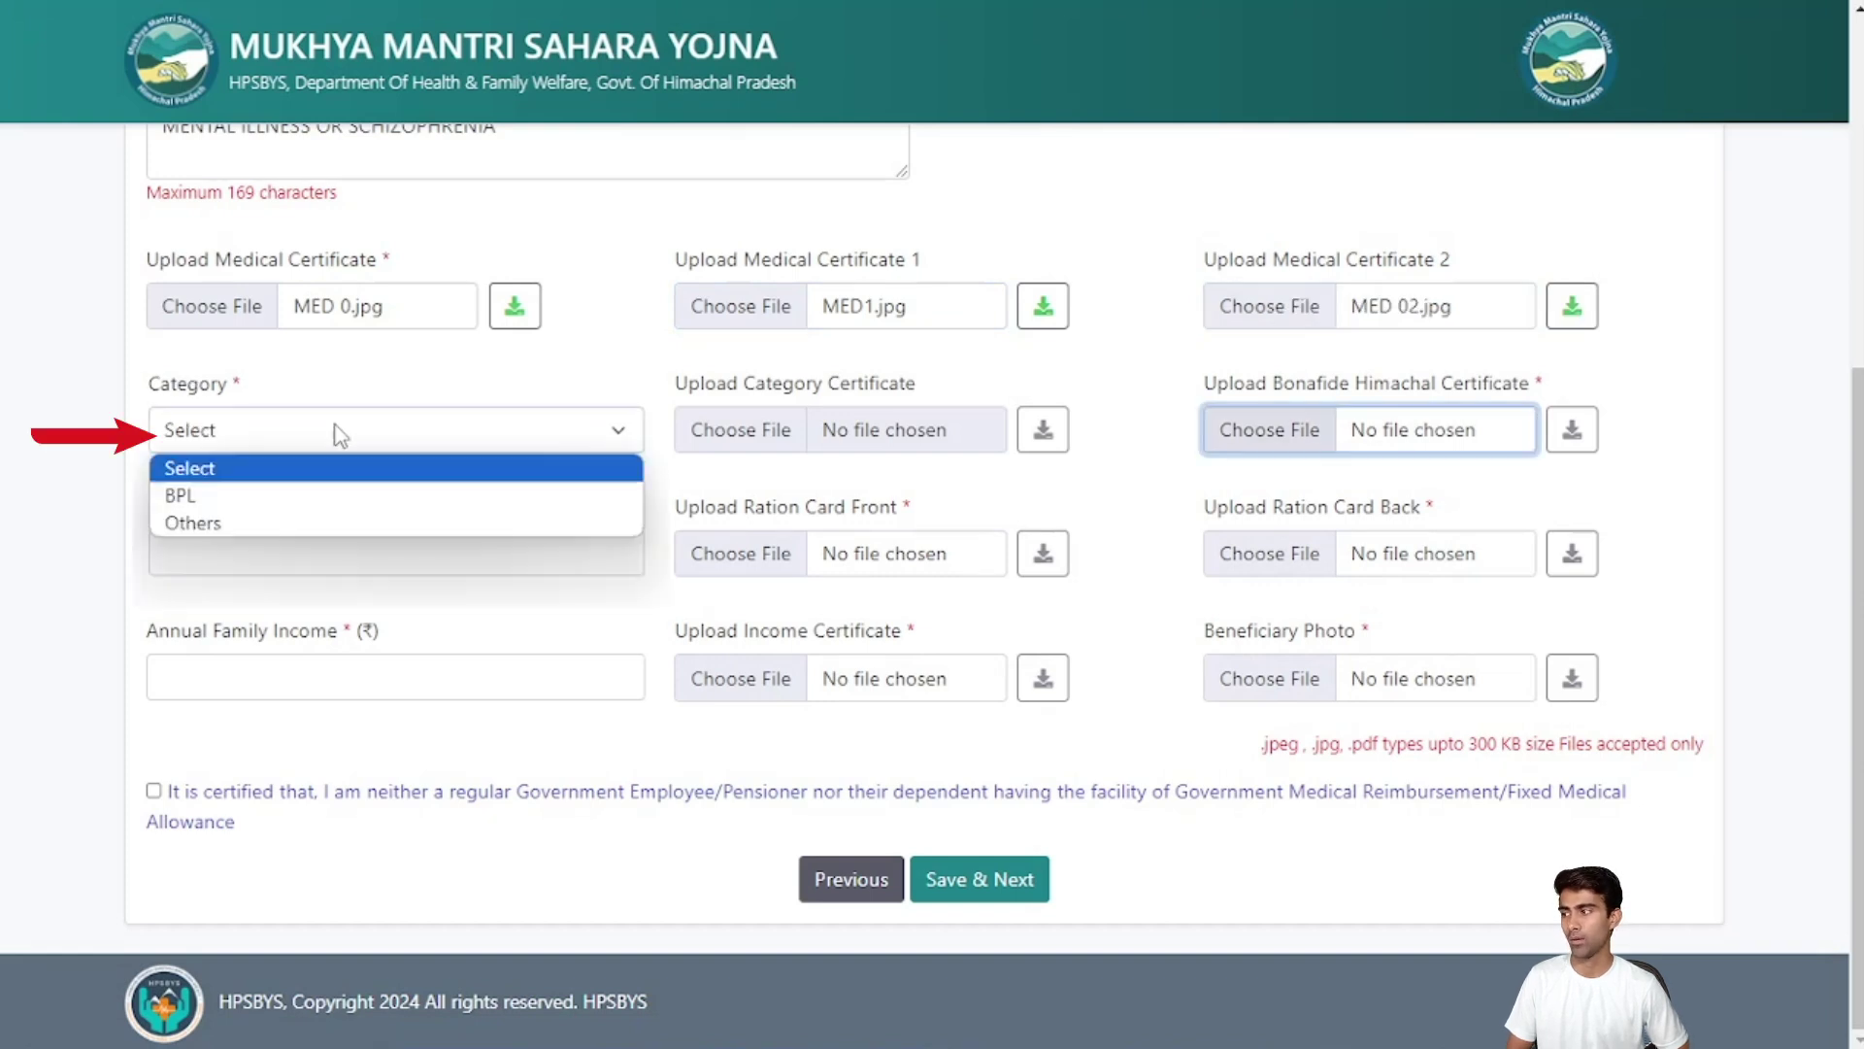
{"action": "left_click", "coordinate": [258, 523]}
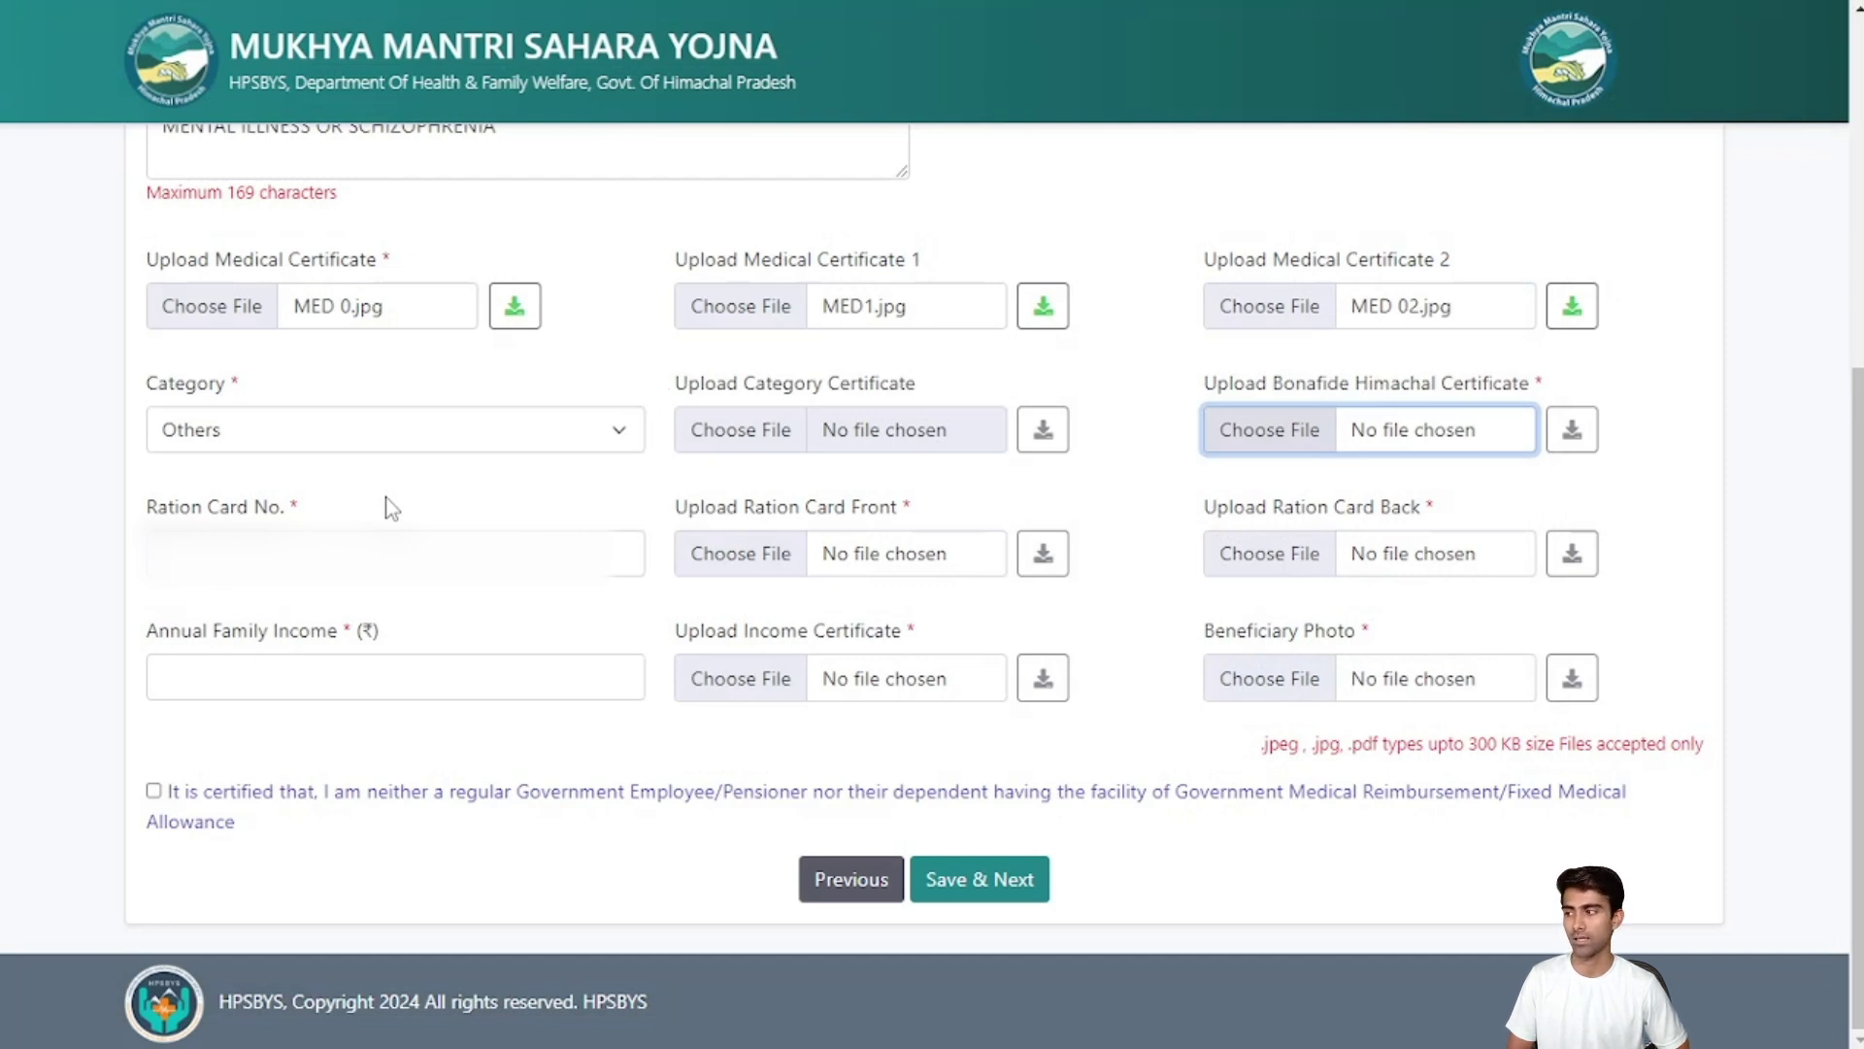
{"action": "key", "text": "F11"}
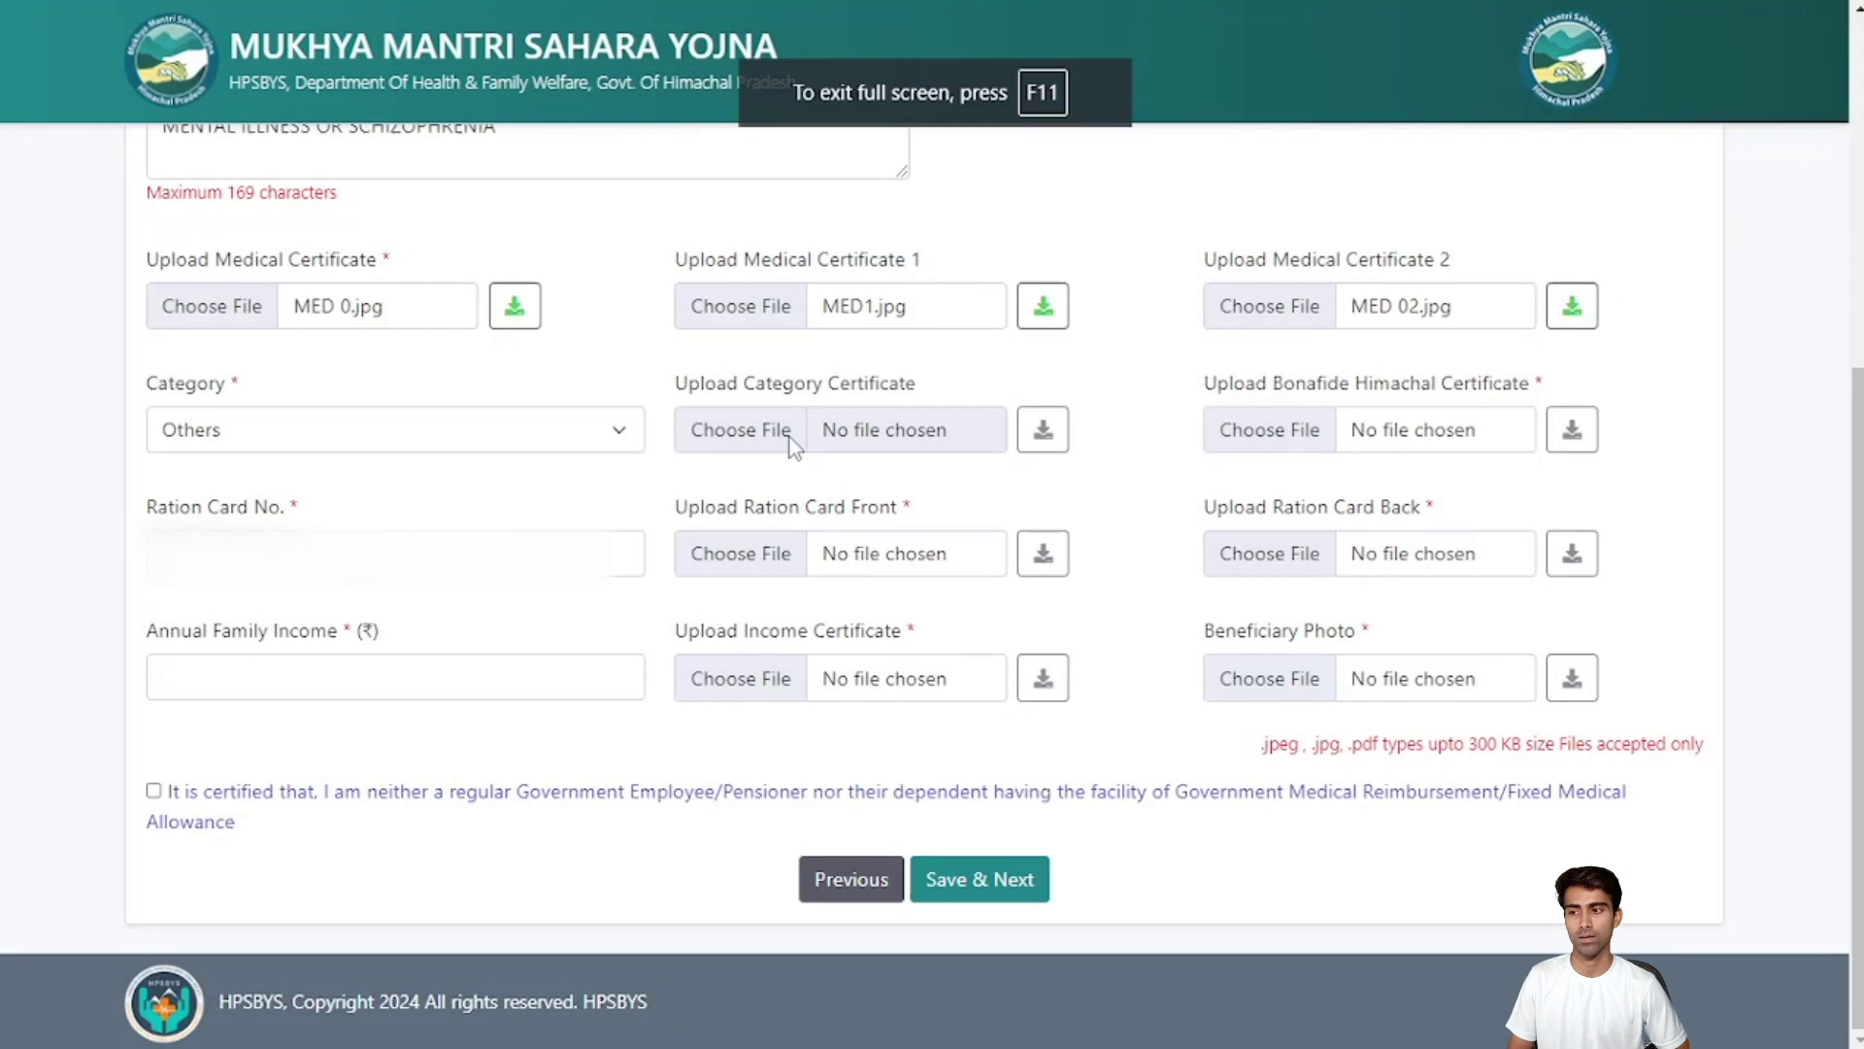
{"action": "left_click", "coordinate": [1306, 444]}
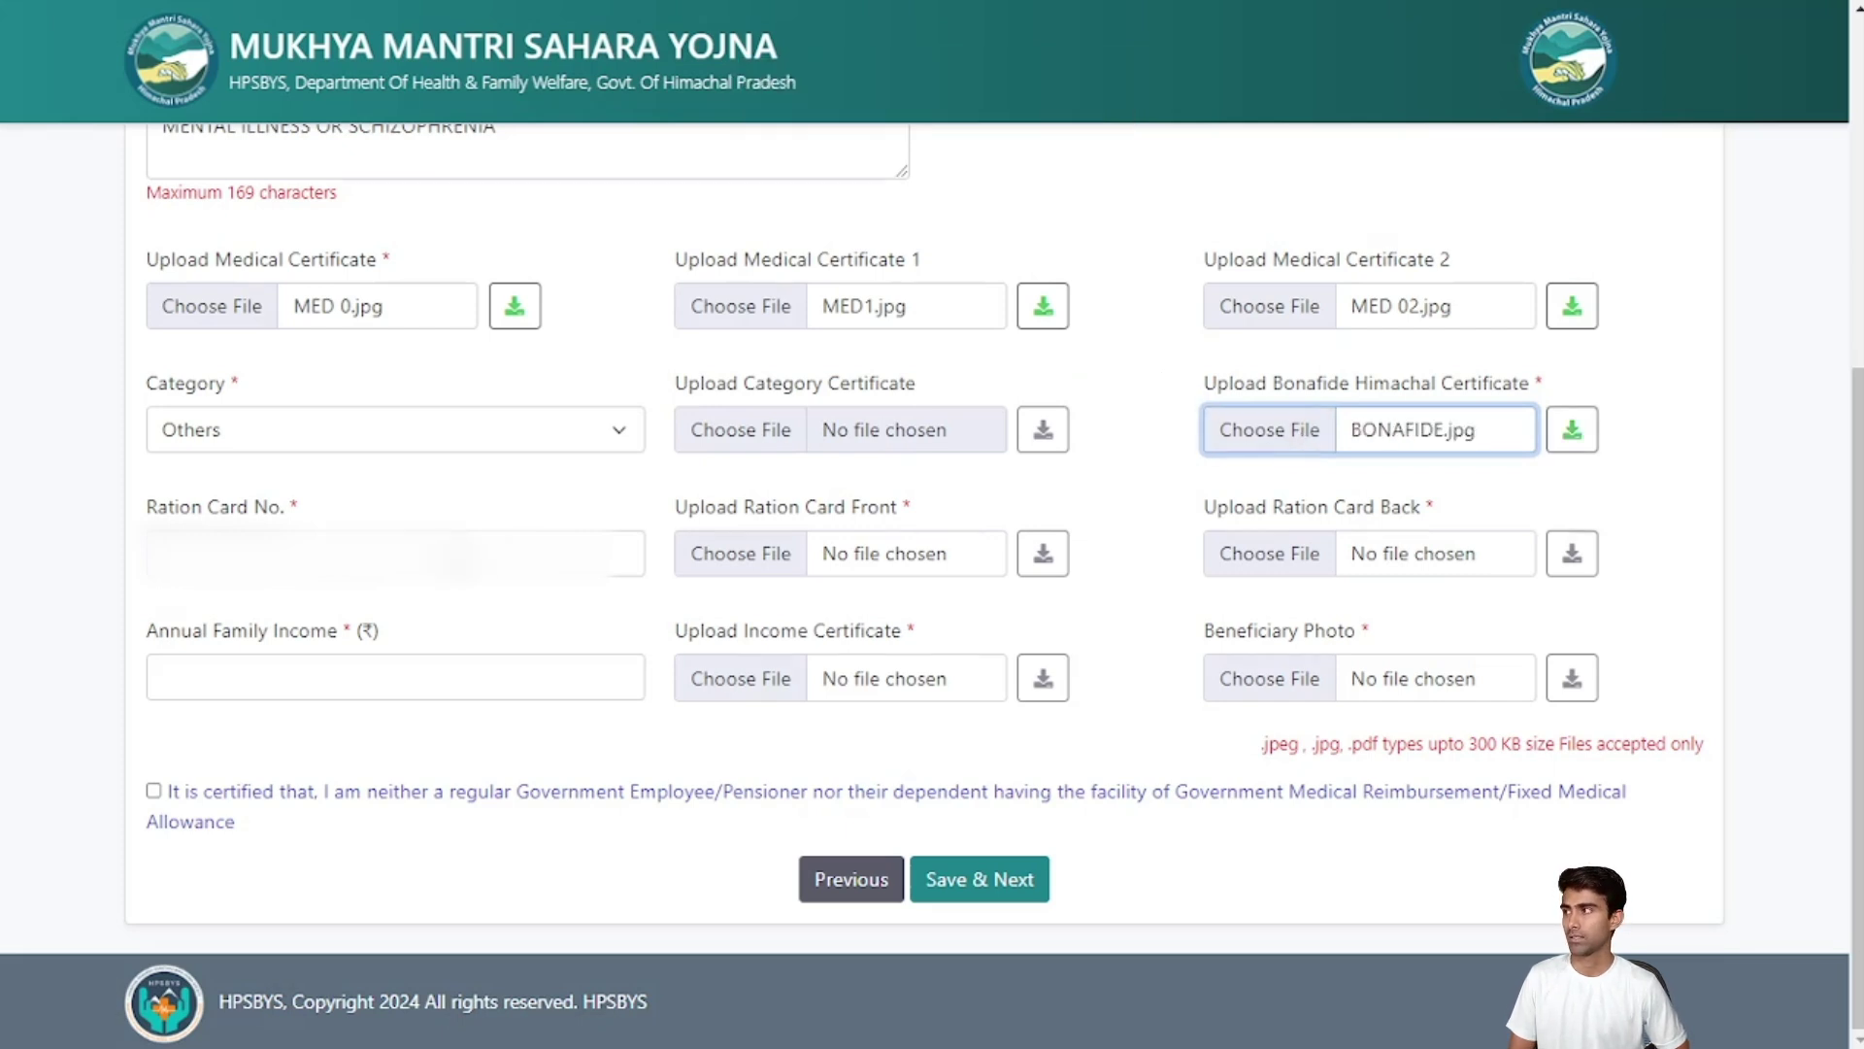
Enter the ration card number with FRONT.jpg and BACK.jpg, and an annual family income of 55000 with INCOME.jpg as its certificate
{"action": "left_click", "coordinate": [388, 553]}
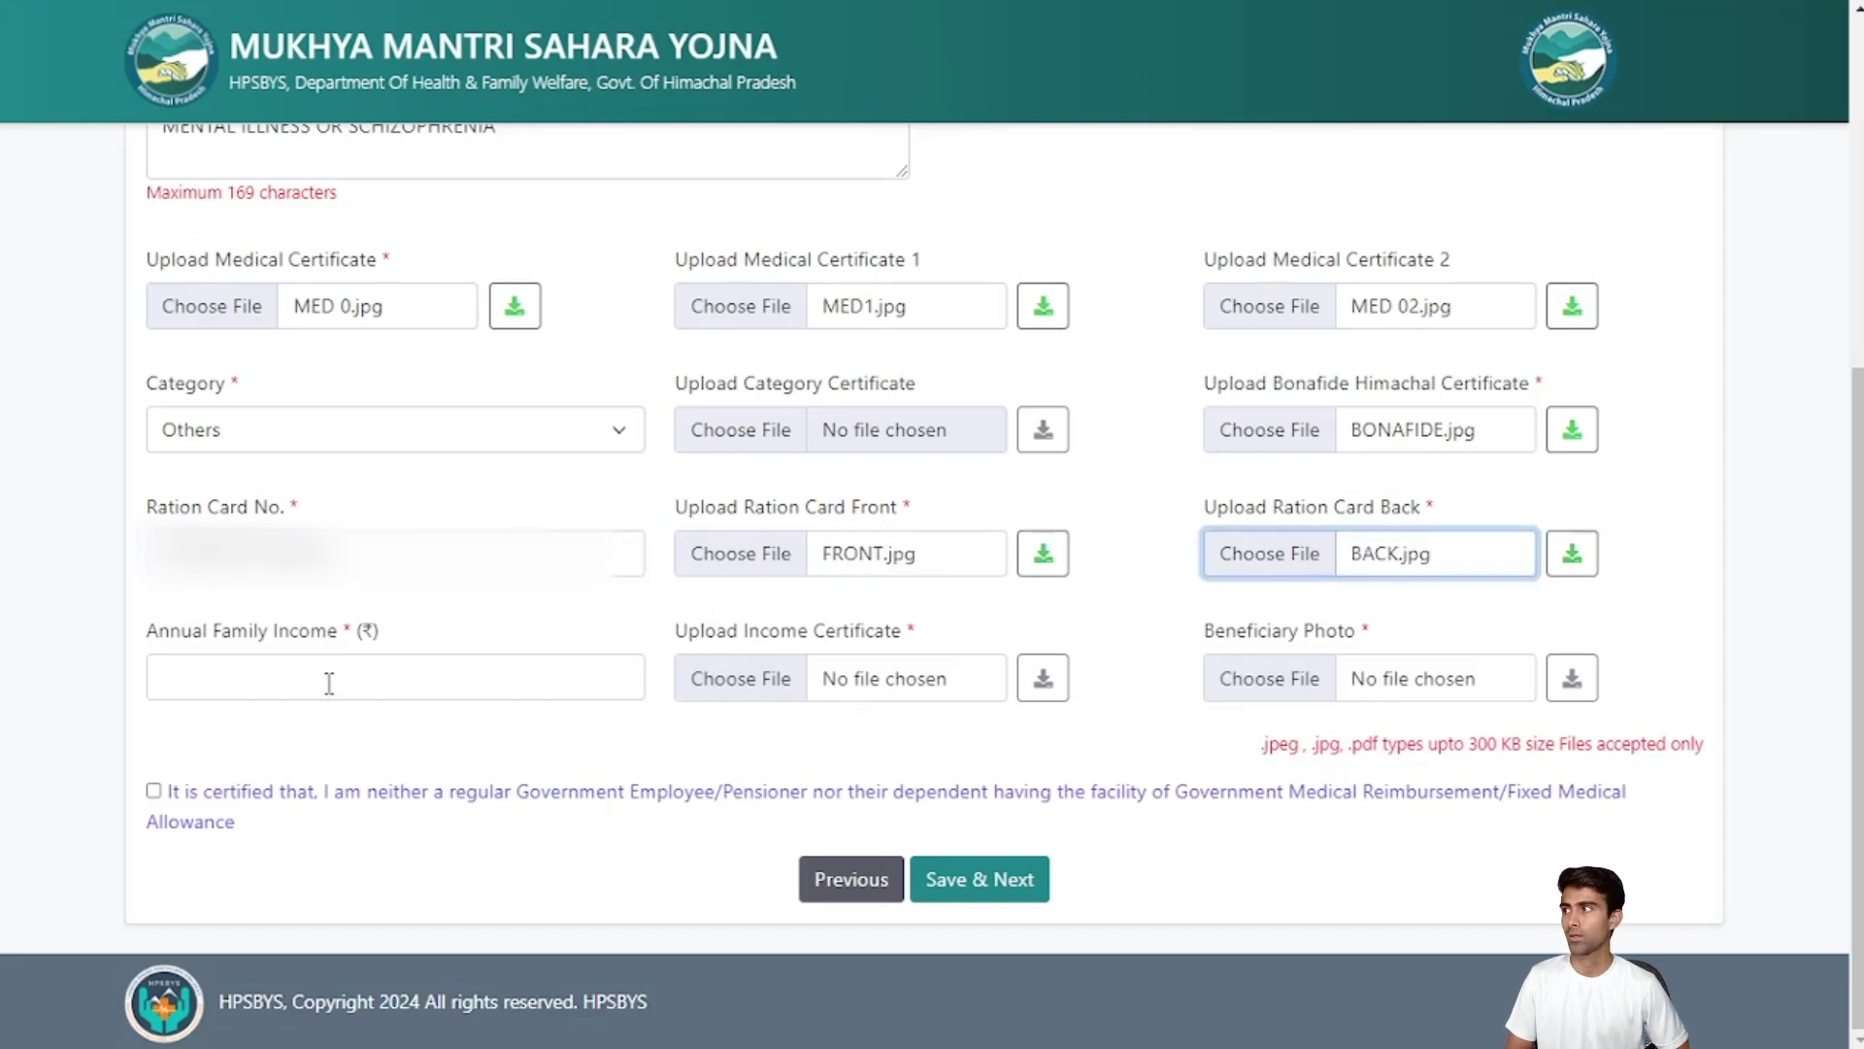
{"action": "left_click", "coordinate": [329, 683]}
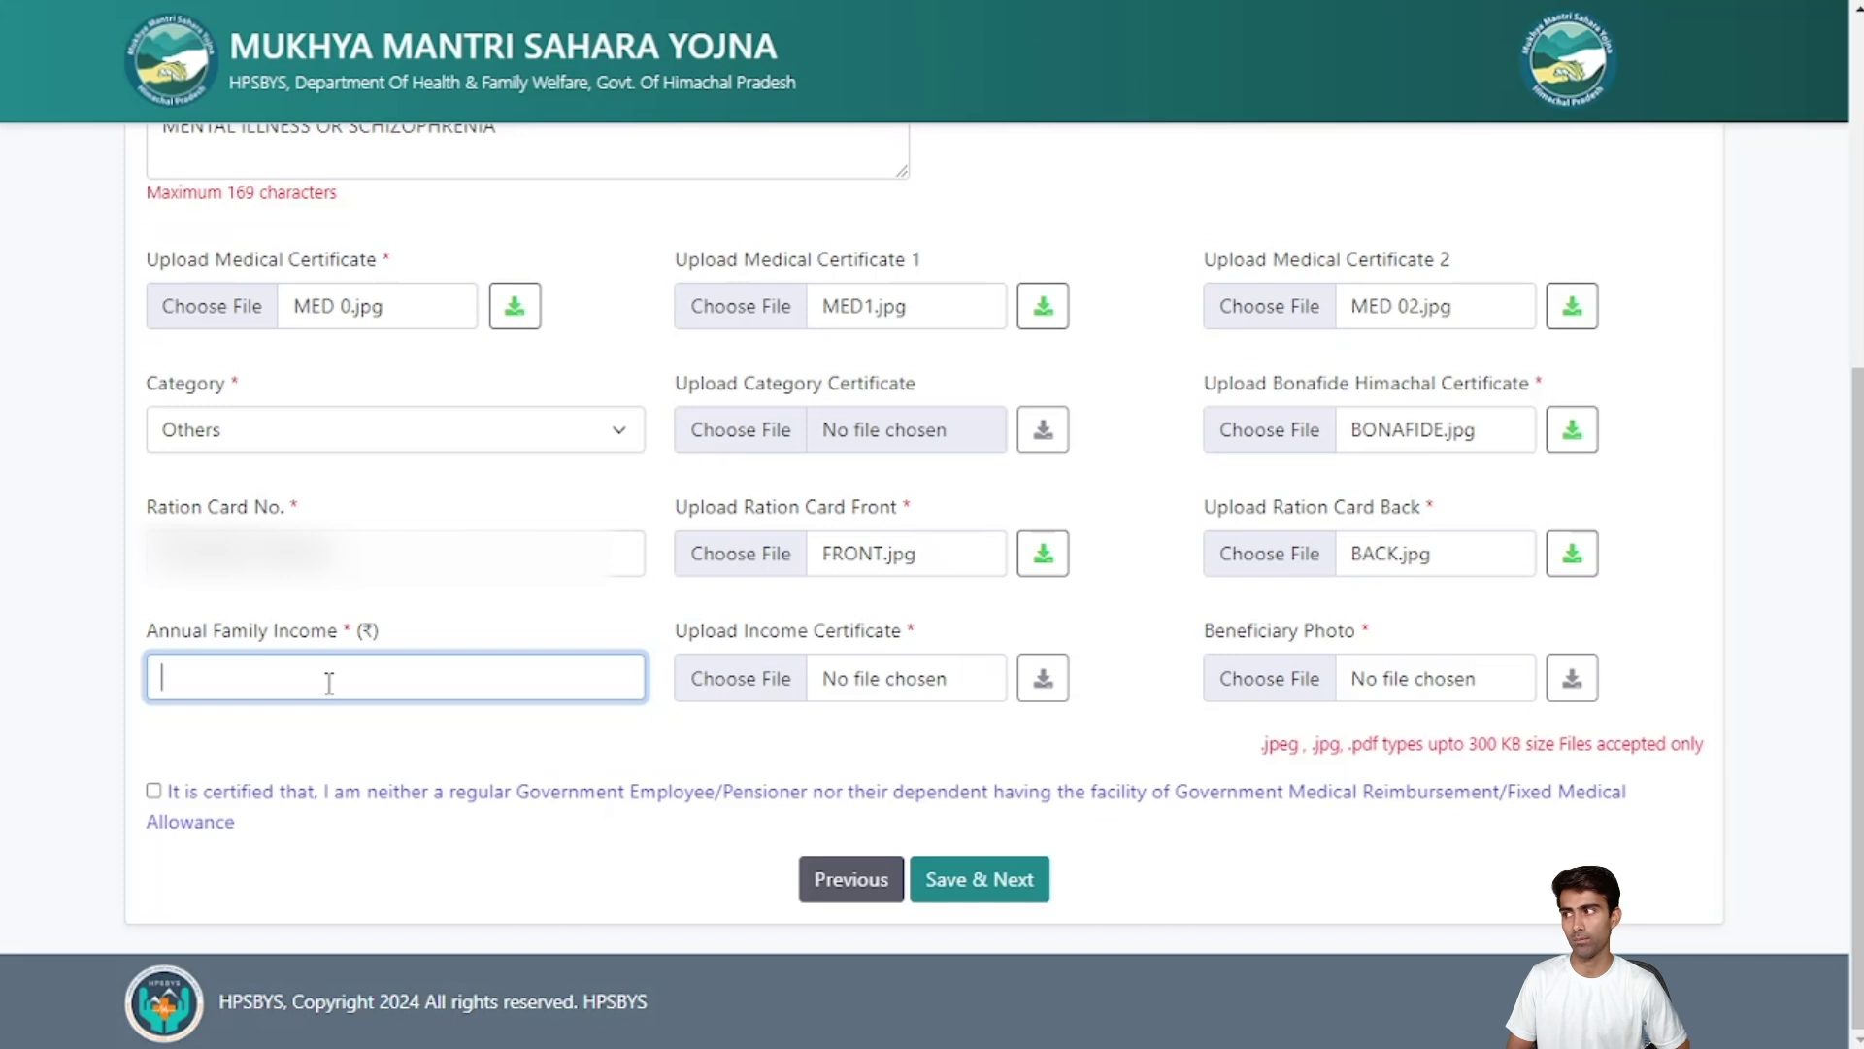
{"action": "type", "text": "55000"}
{"action": "left_click", "coordinate": [782, 678]}
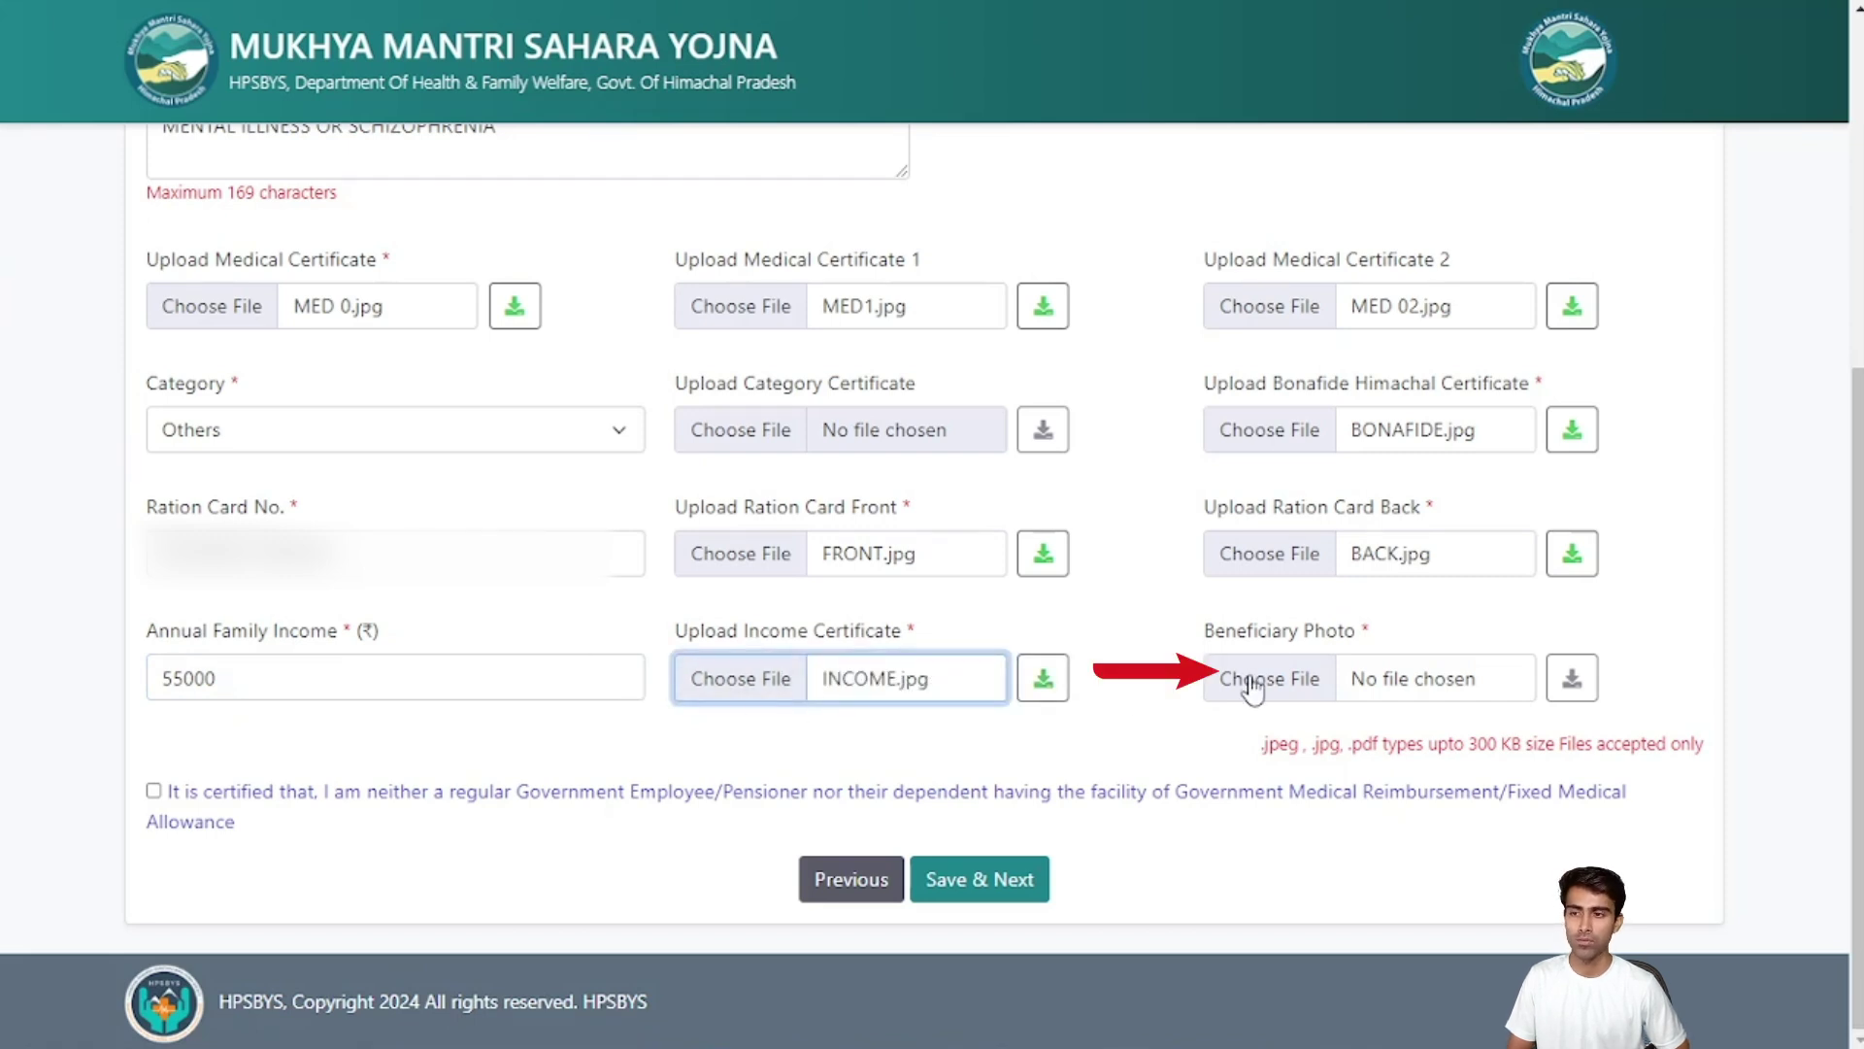
Upload the beneficiary photo and accept the declaration of not being a regular government employee, pensioner or dependent
{"action": "left_click", "coordinate": [1254, 678]}
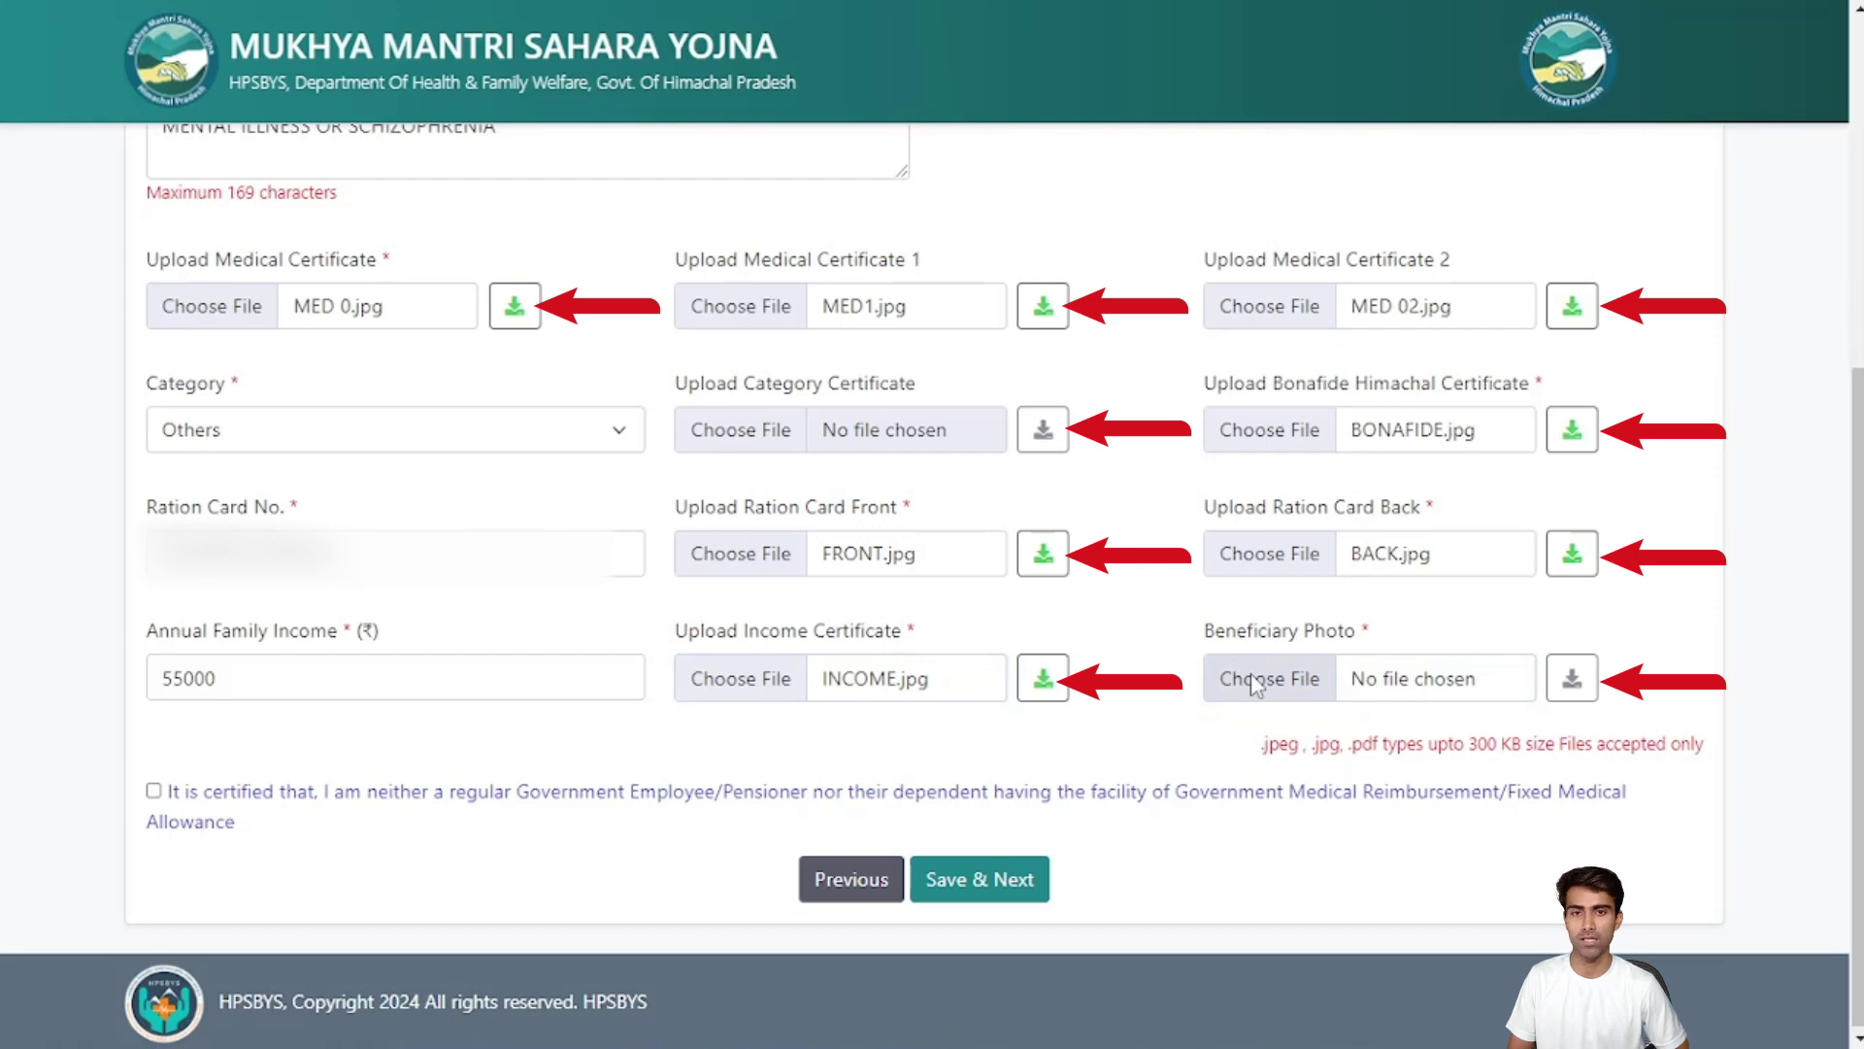
{"action": "left_click", "coordinate": [1255, 685]}
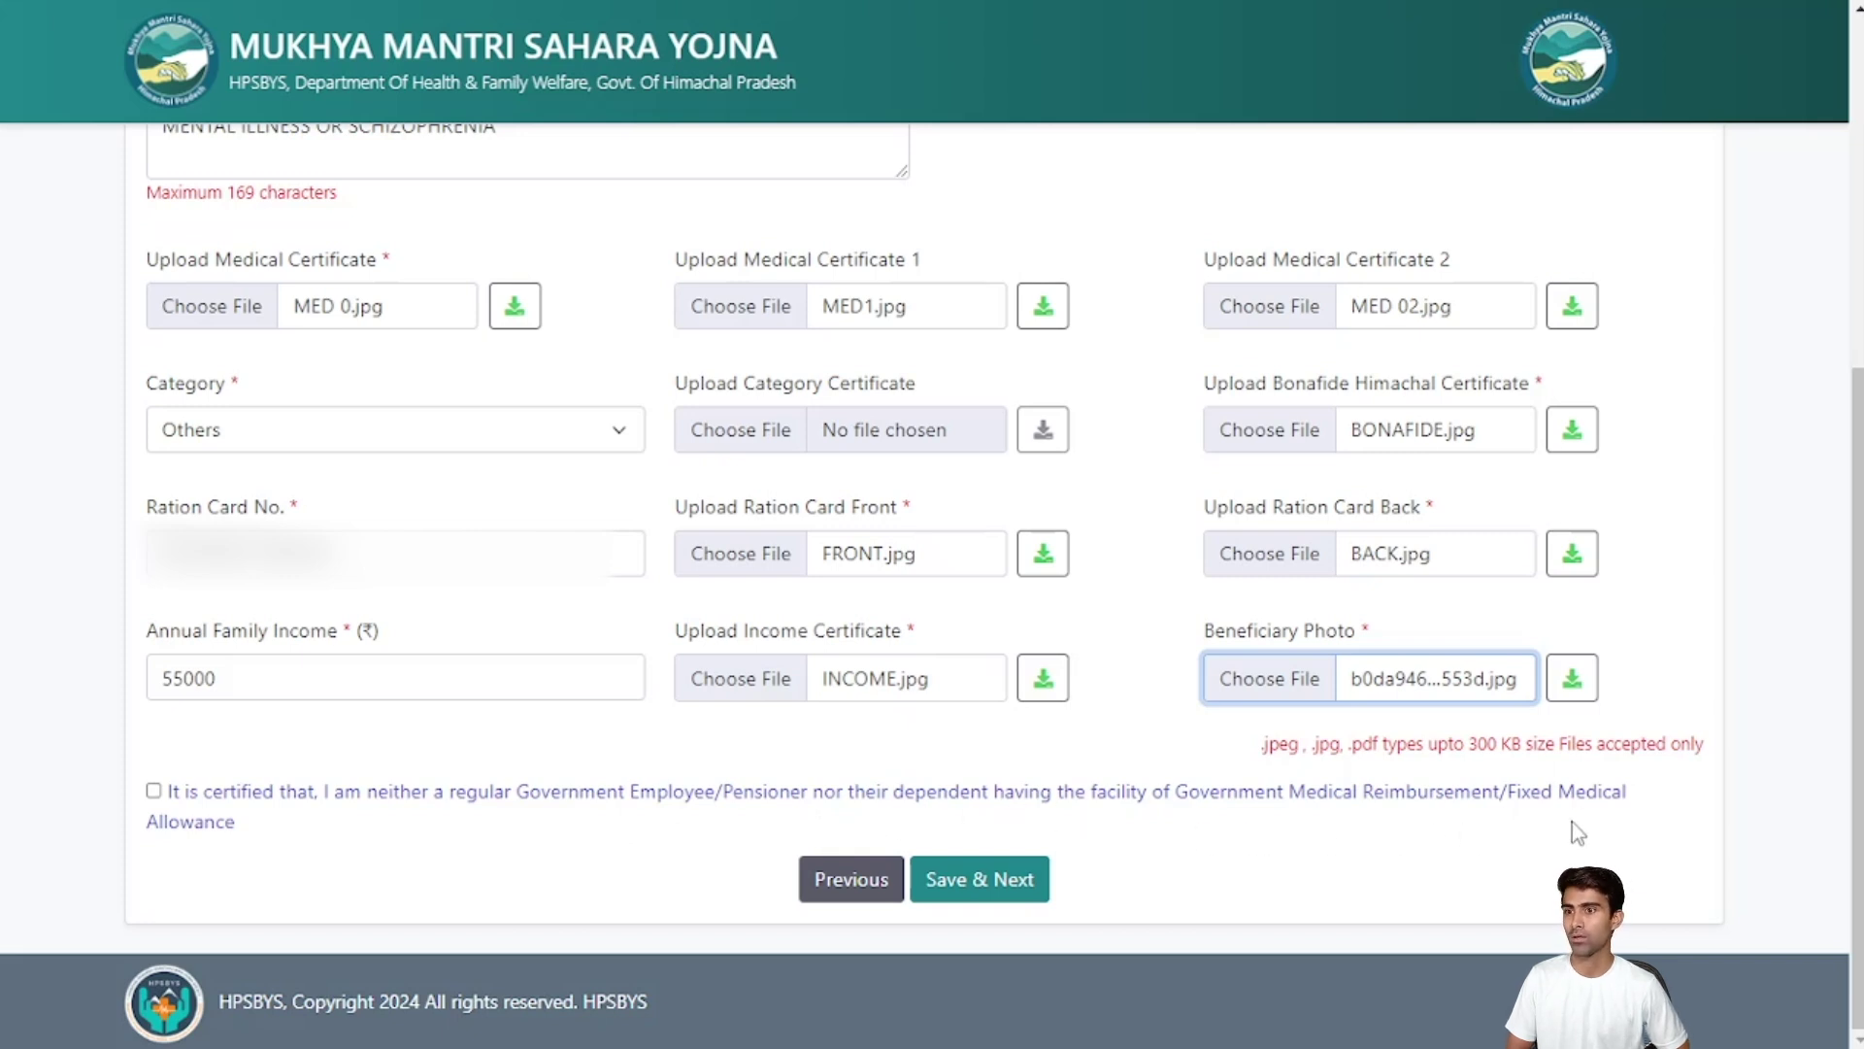
{"action": "left_click", "coordinate": [154, 790]}
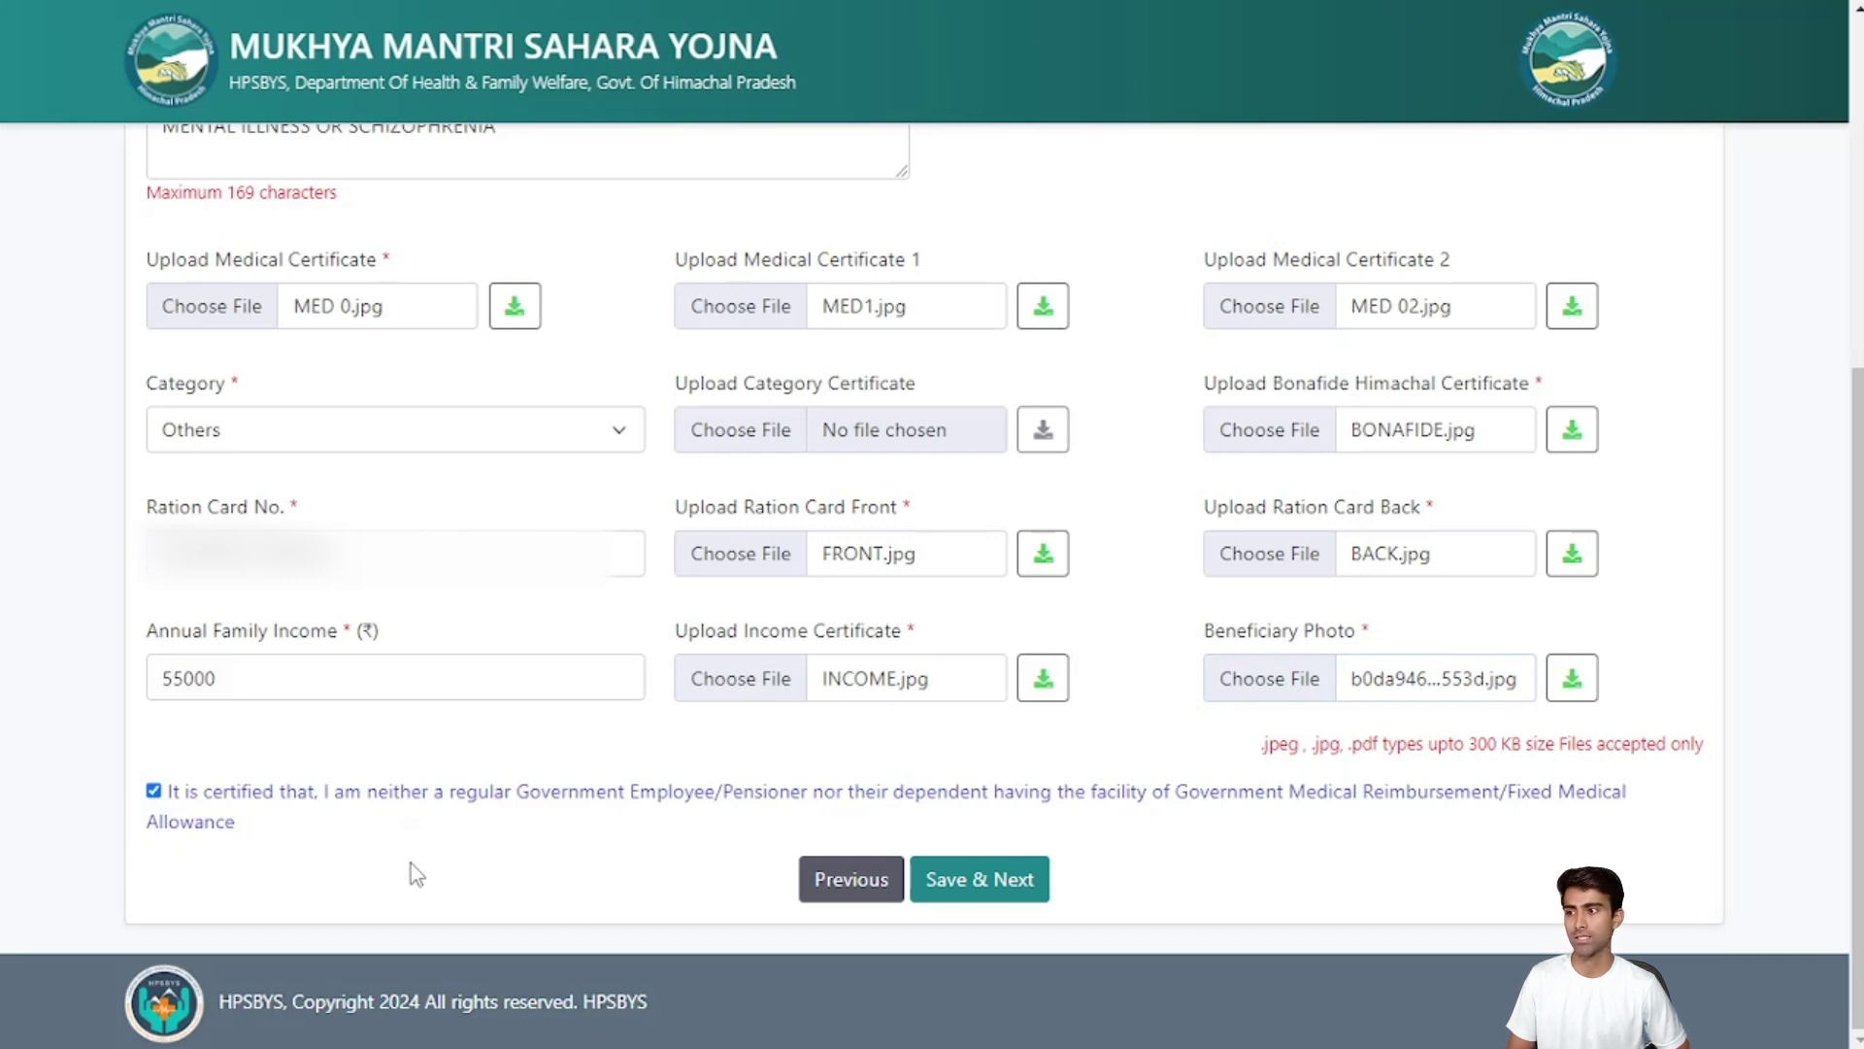
Save the beneficiary details and confirm the submission to proceed to the account details
{"action": "key", "text": "shift+Tab"}
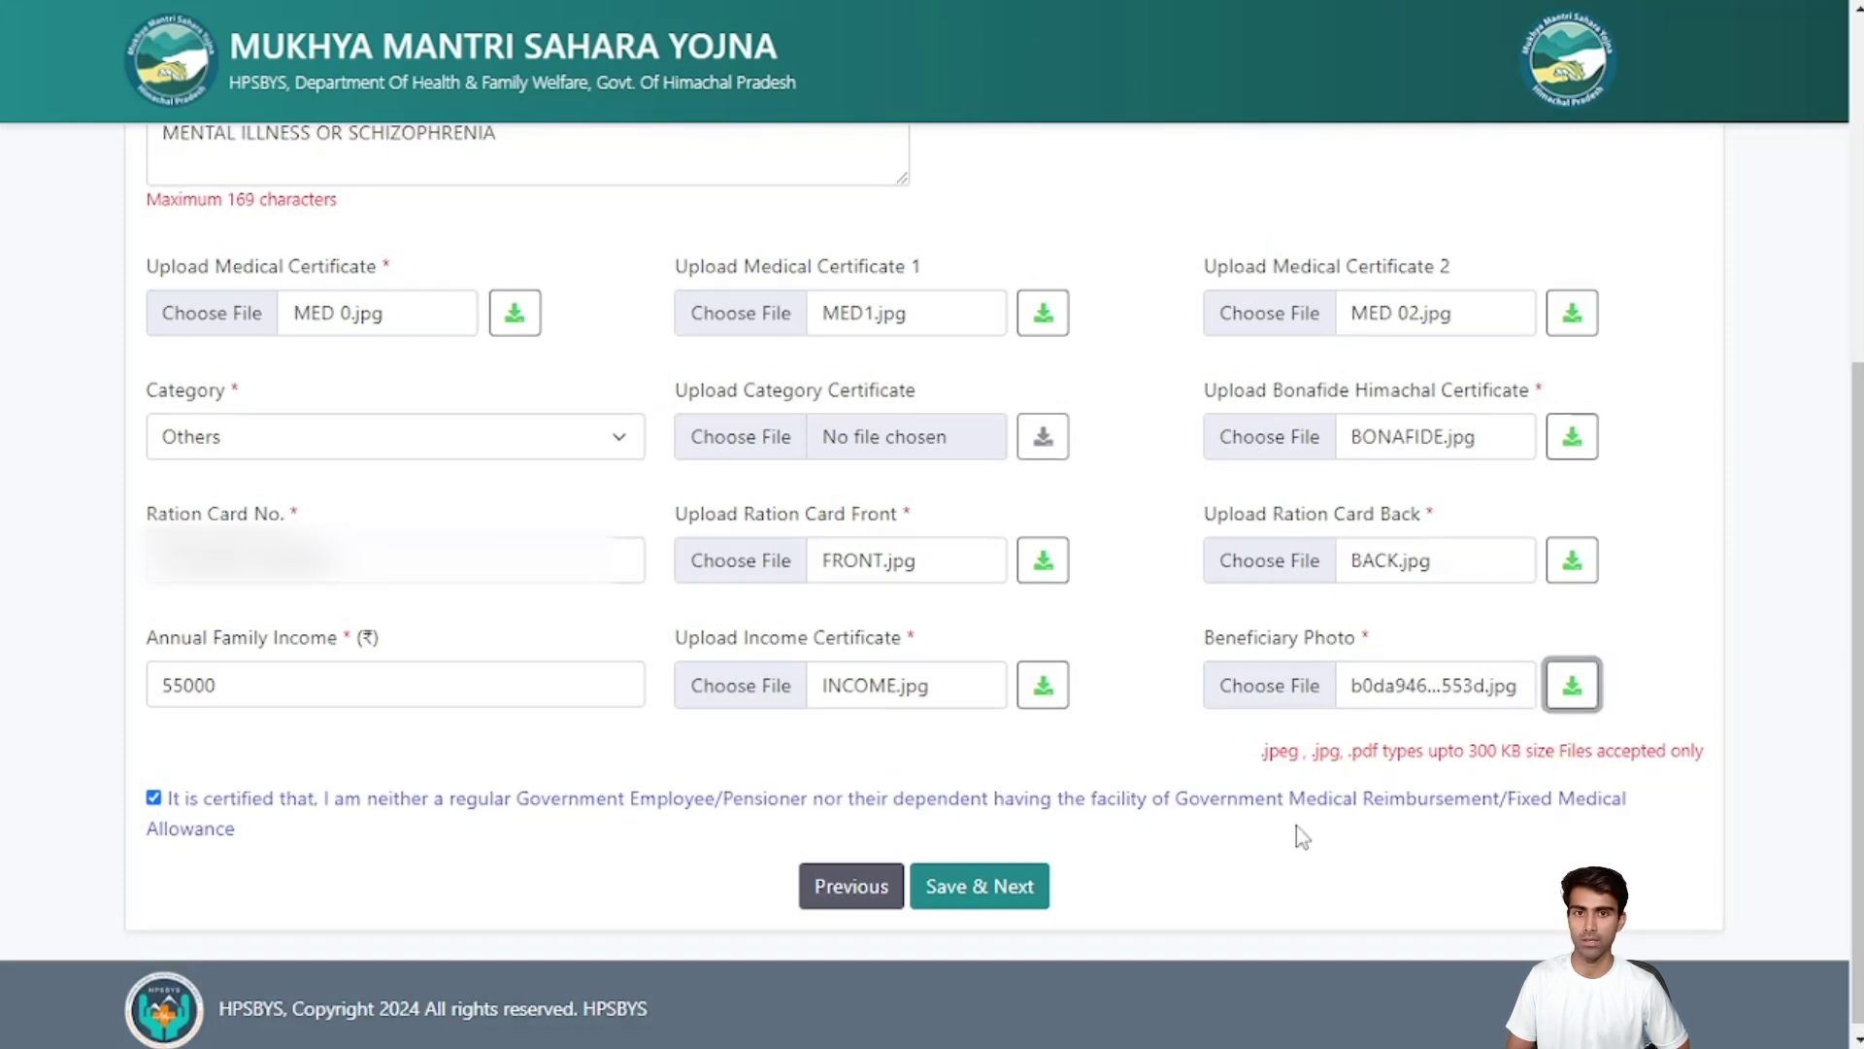
{"action": "left_click", "coordinate": [1006, 902]}
{"action": "left_click", "coordinate": [1035, 146]}
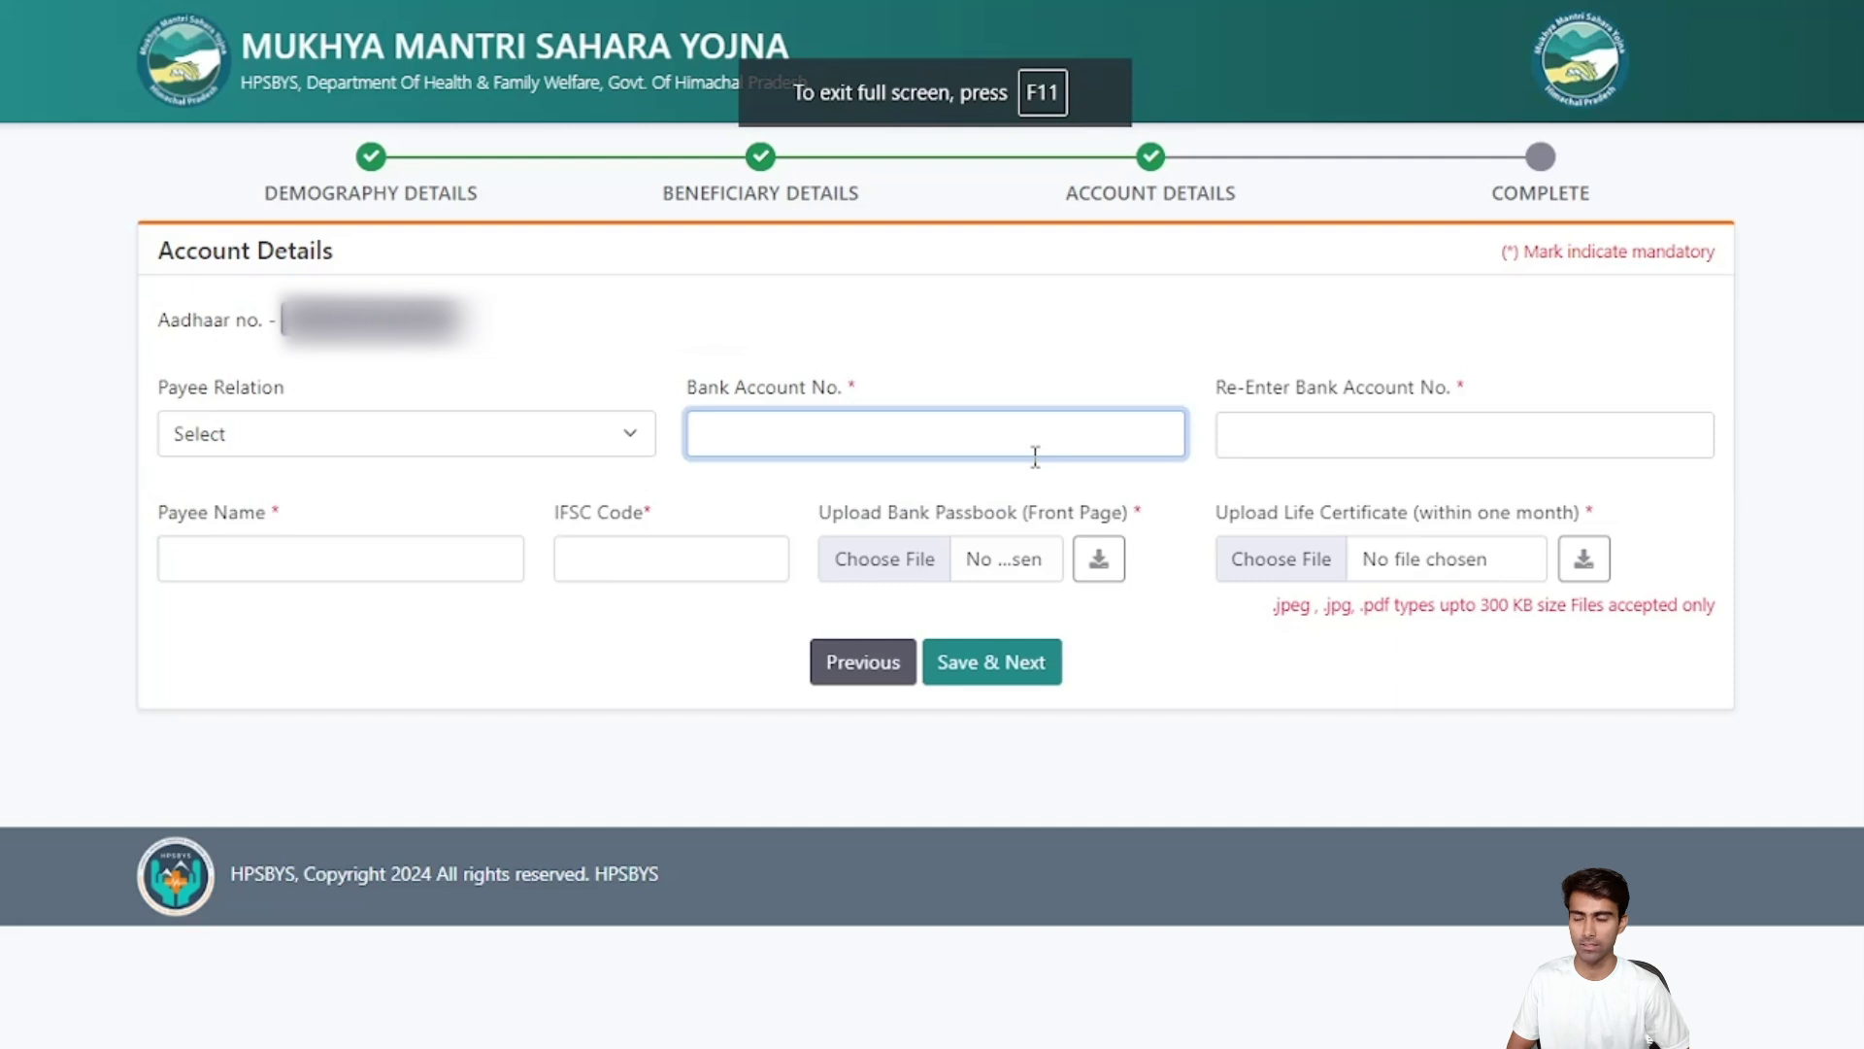
Set the payee relation to self and enter the bank account number in both account number fields
{"action": "left_click", "coordinate": [442, 437]}
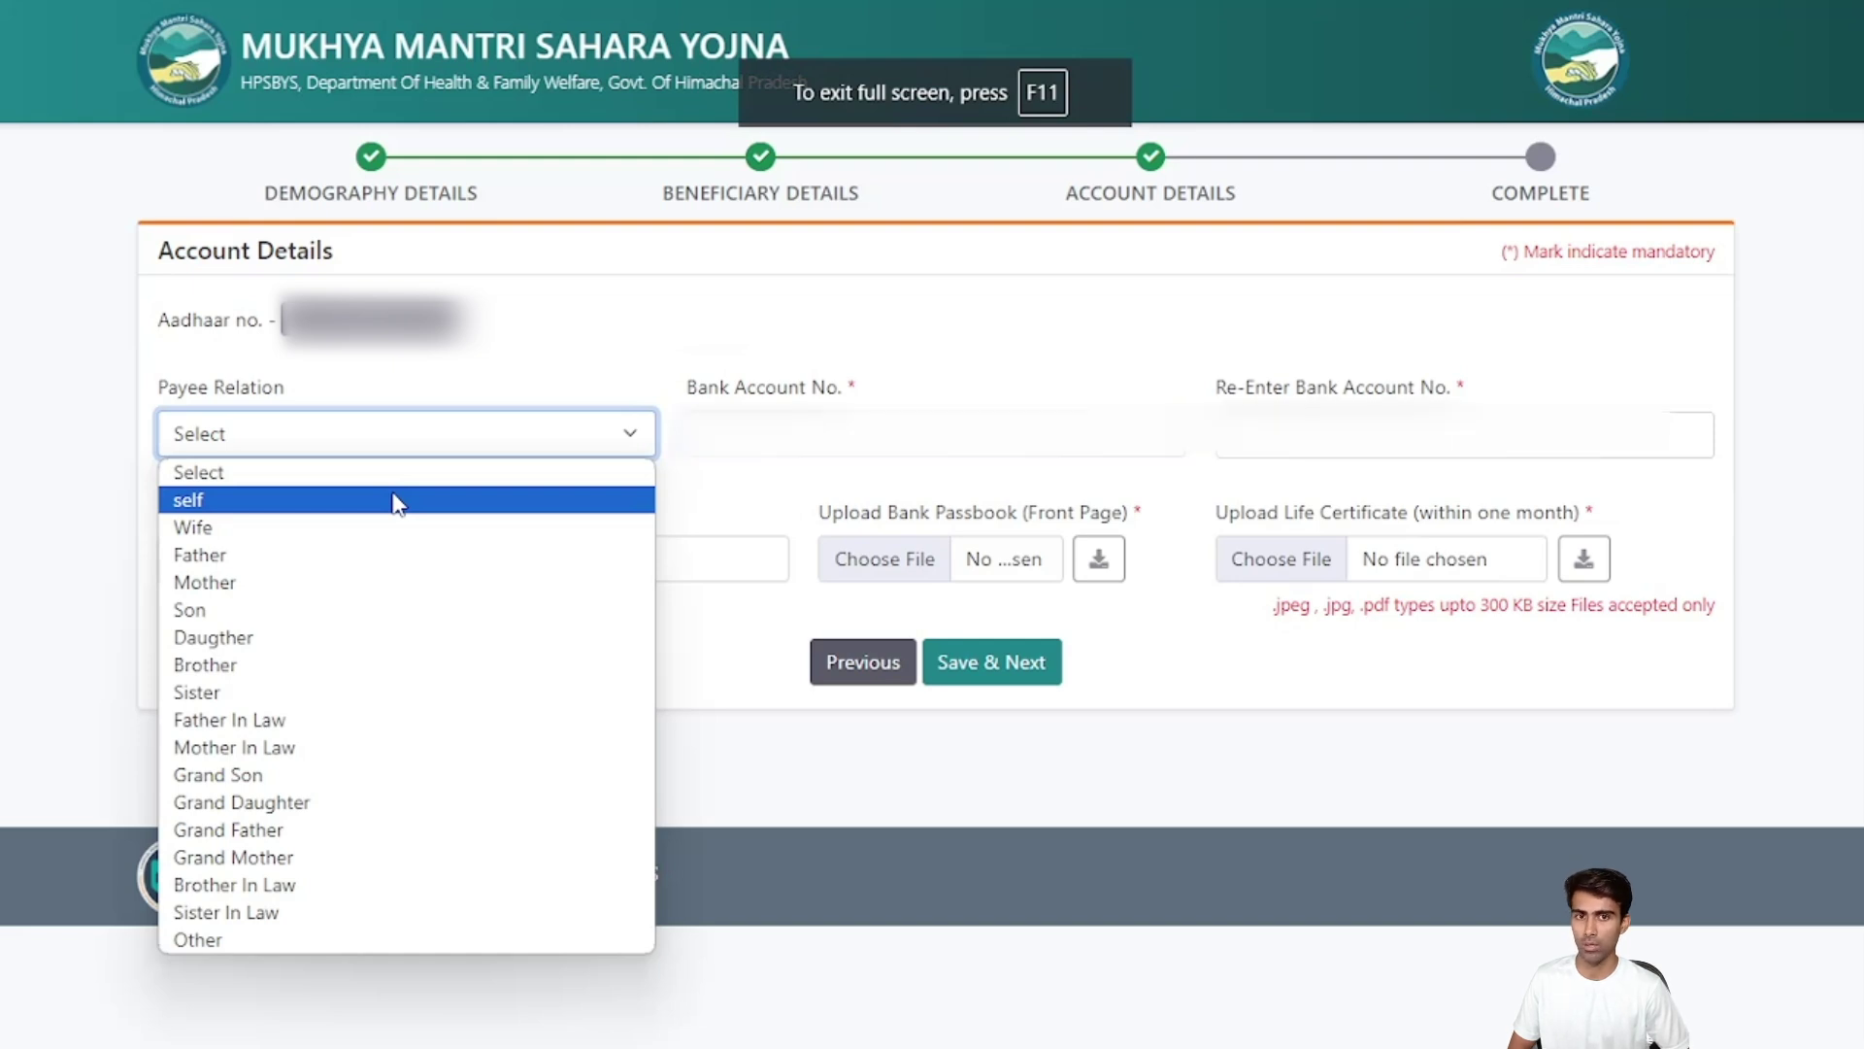
{"action": "left_click", "coordinate": [395, 501]}
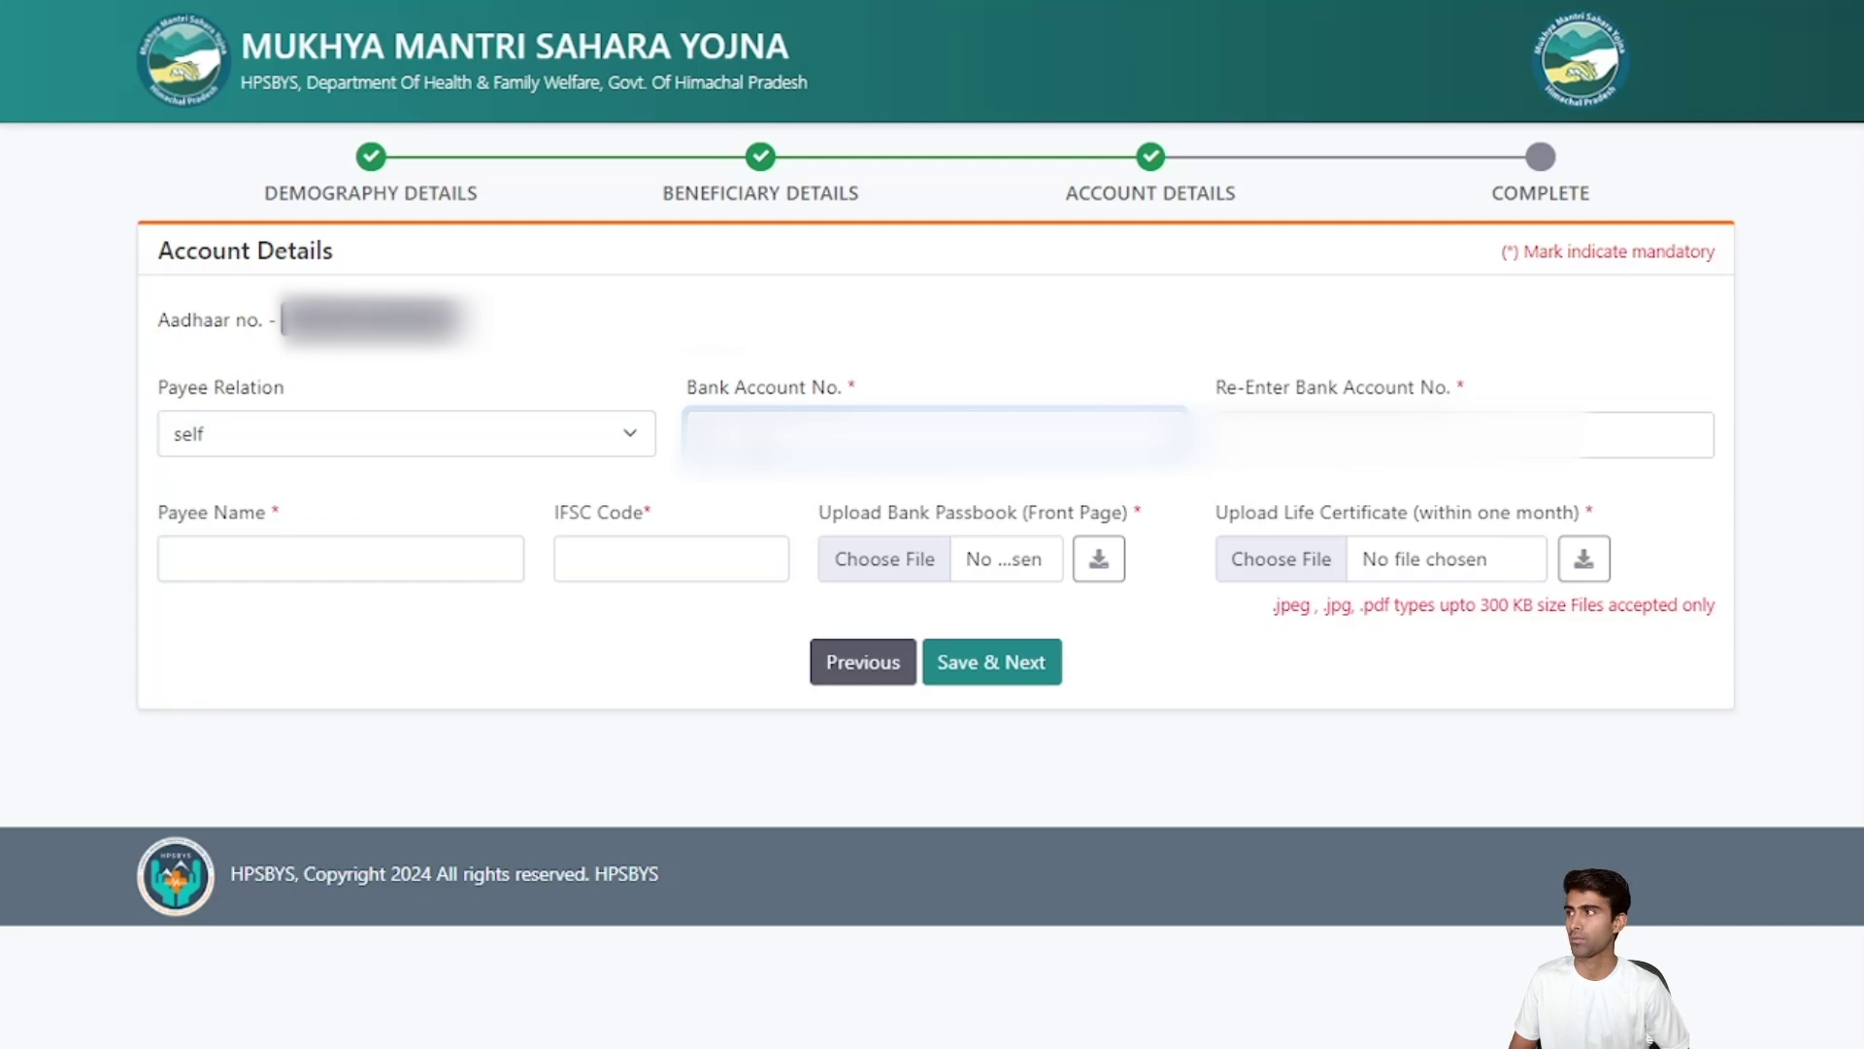
{"action": "left_click", "coordinate": [1464, 434]}
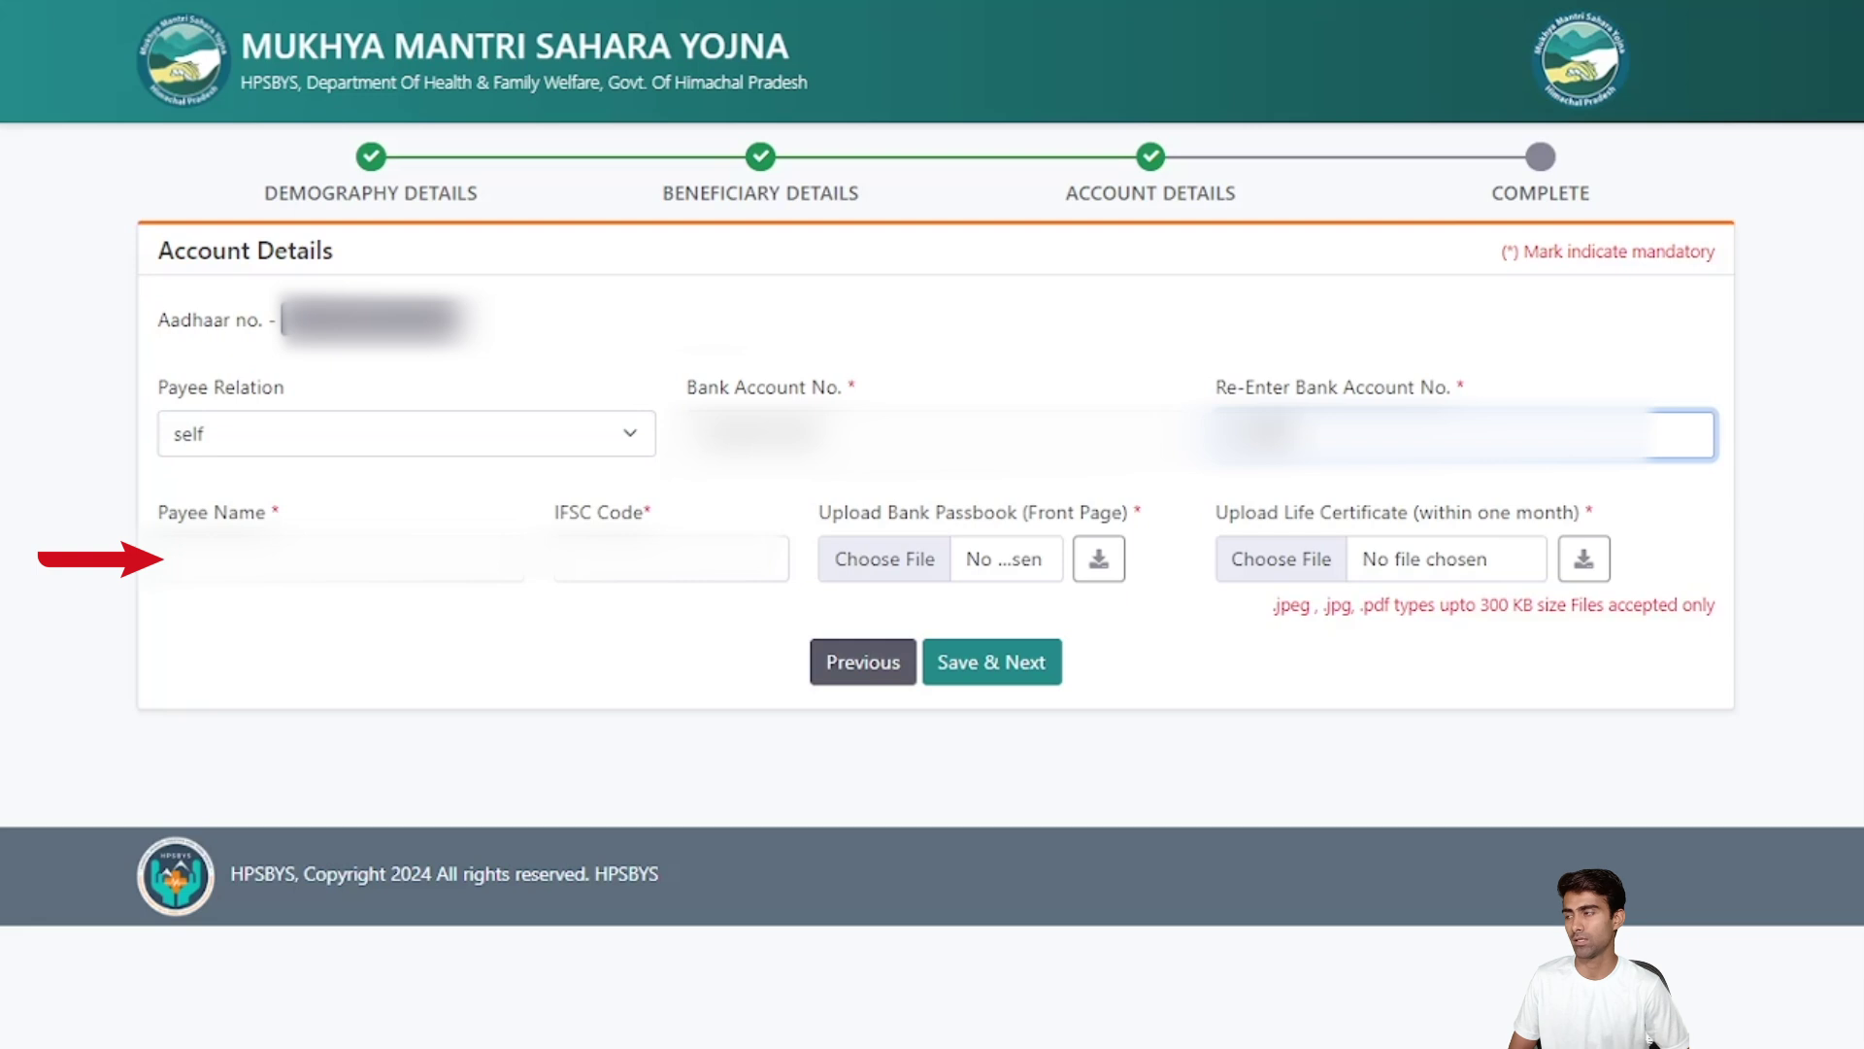
Enter the payee's name and IFSC code, and upload the bank passbook's front page and LIFE CERT.jpg as the life certificate
{"action": "left_click", "coordinate": [340, 558]}
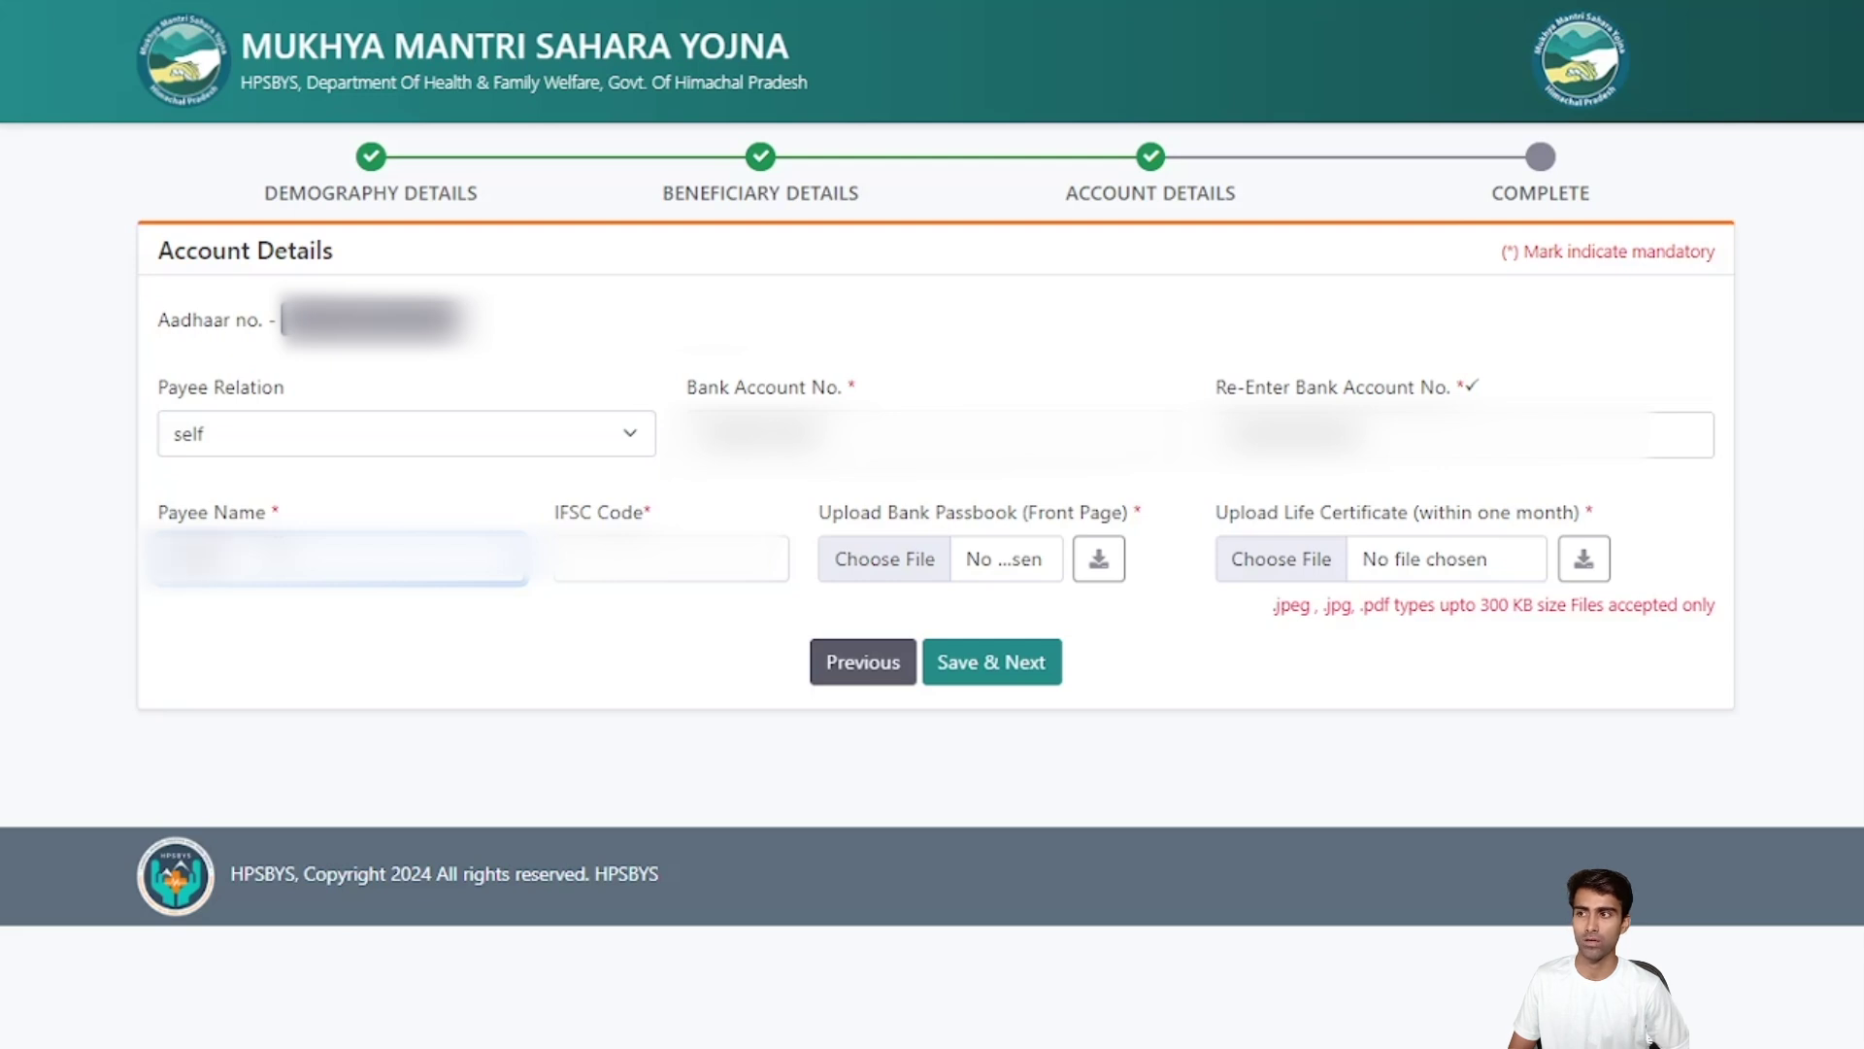
{"action": "left_click", "coordinate": [670, 558]}
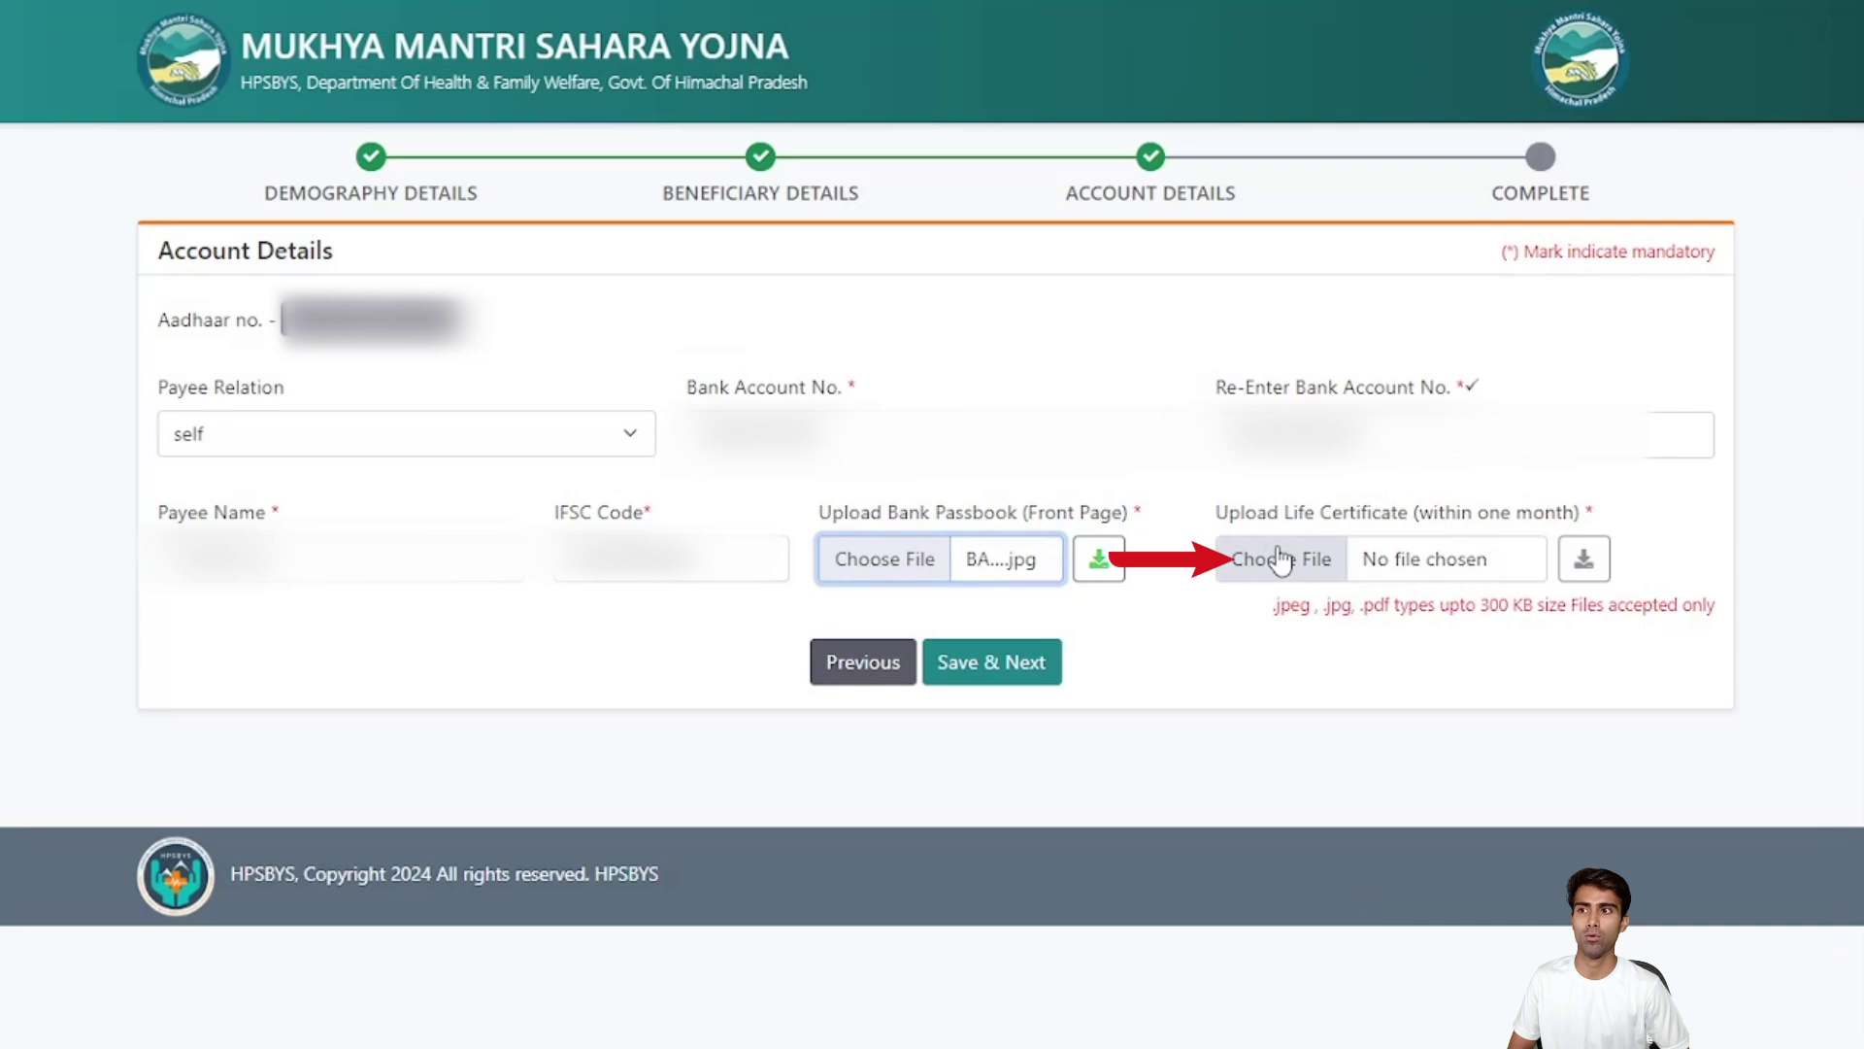
{"action": "left_click", "coordinate": [1279, 553]}
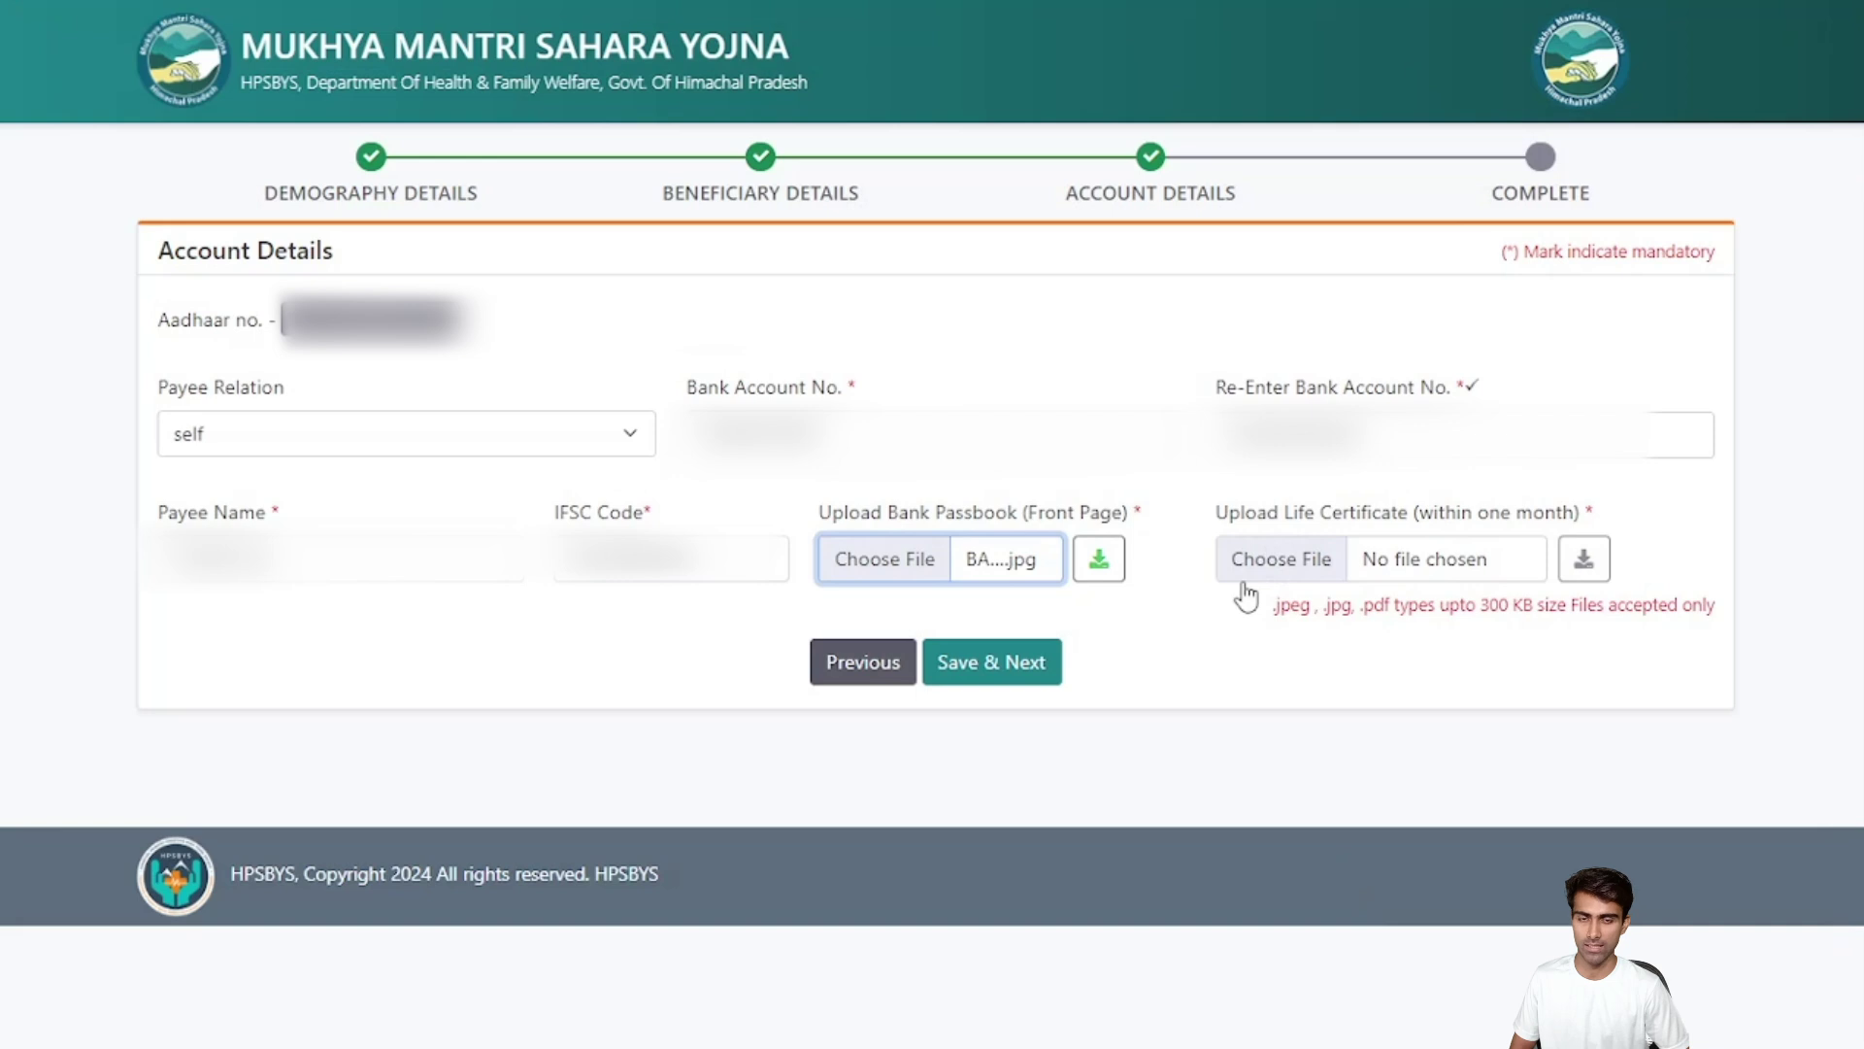
{"action": "left_click", "coordinate": [1245, 573]}
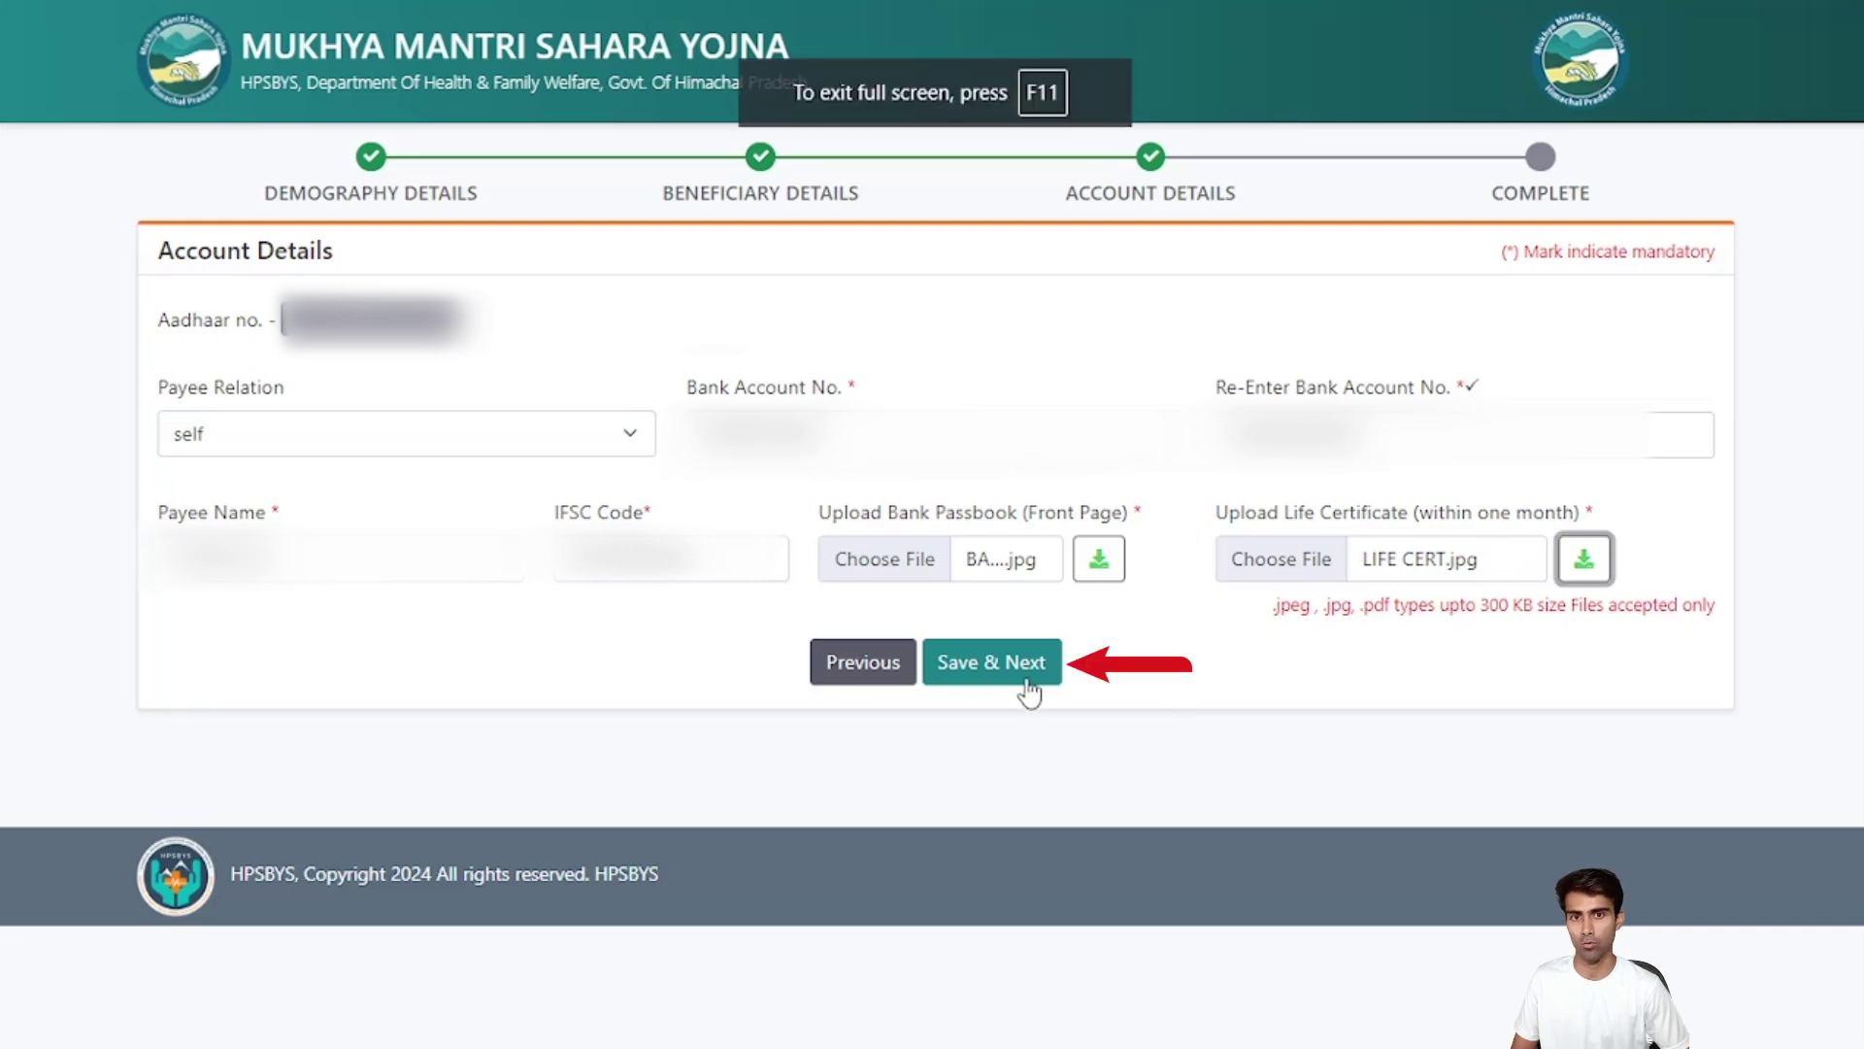
Save and submit the account details, and confirm the registration after checking the entered details
{"action": "left_click", "coordinate": [1029, 692]}
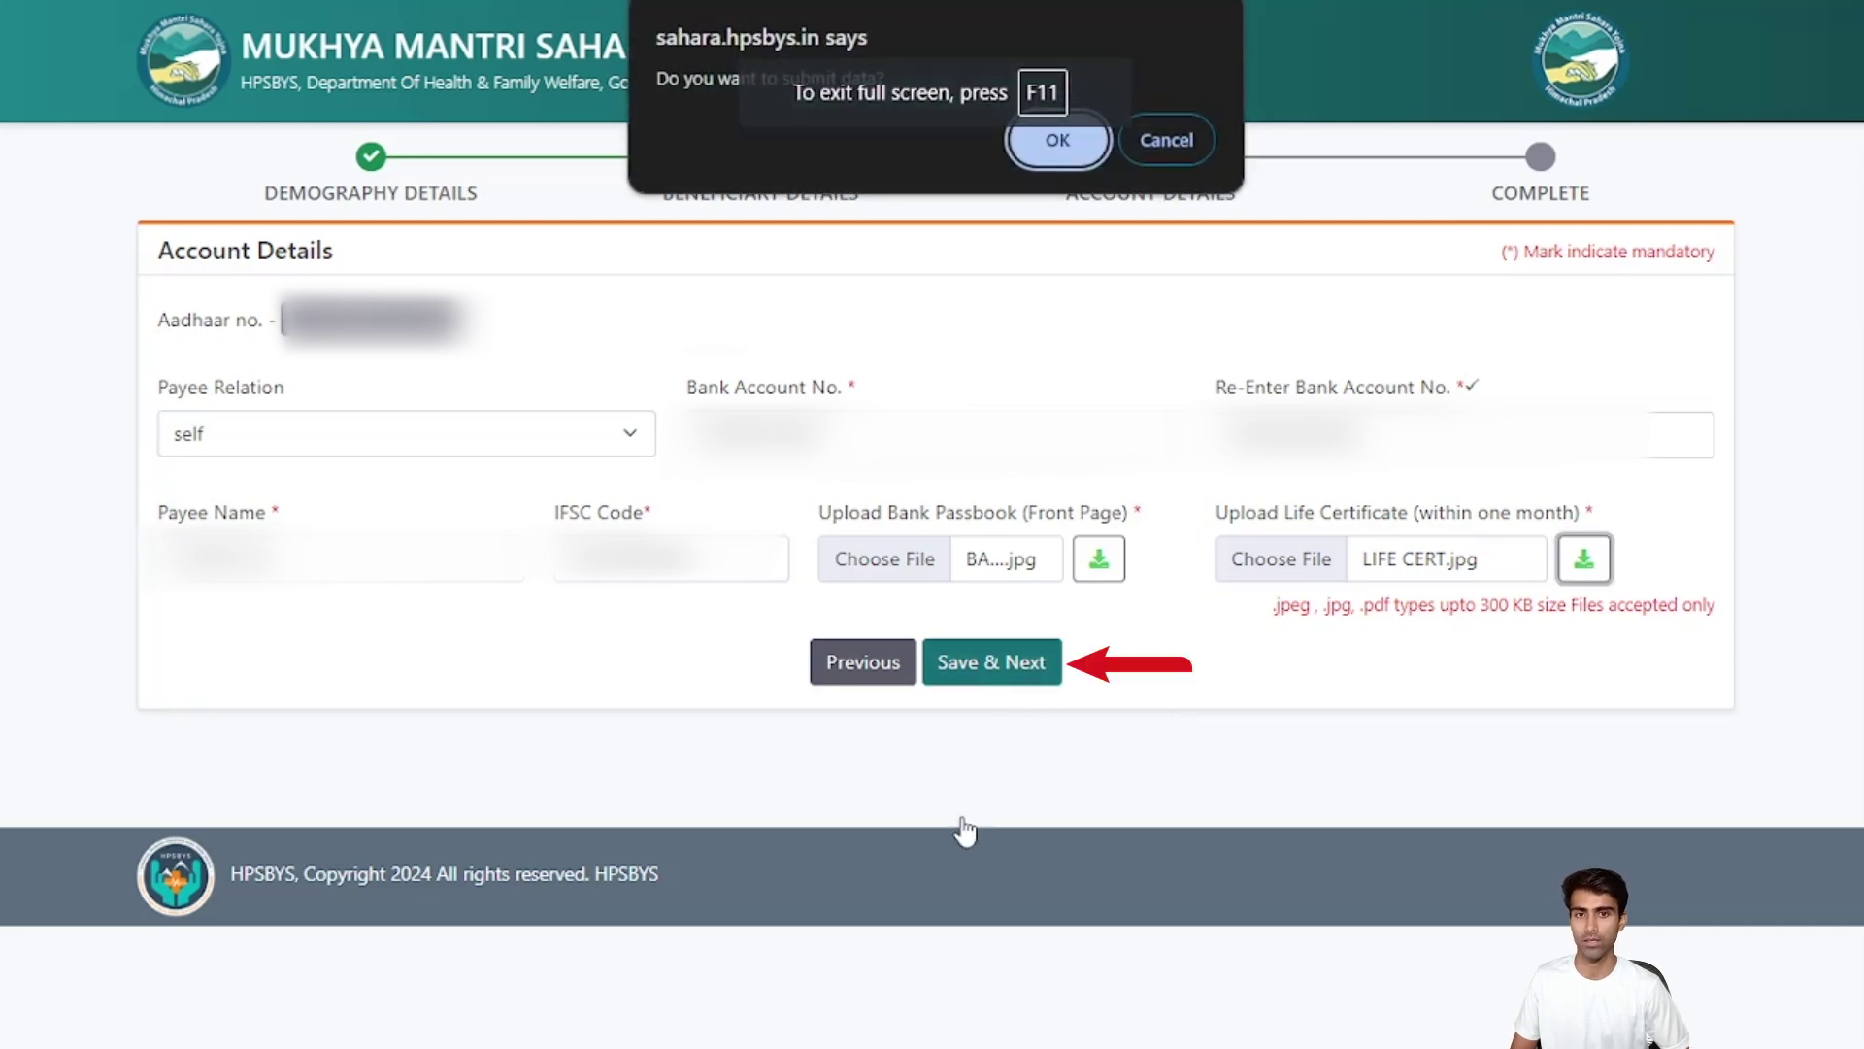
{"action": "left_click", "coordinate": [1055, 141]}
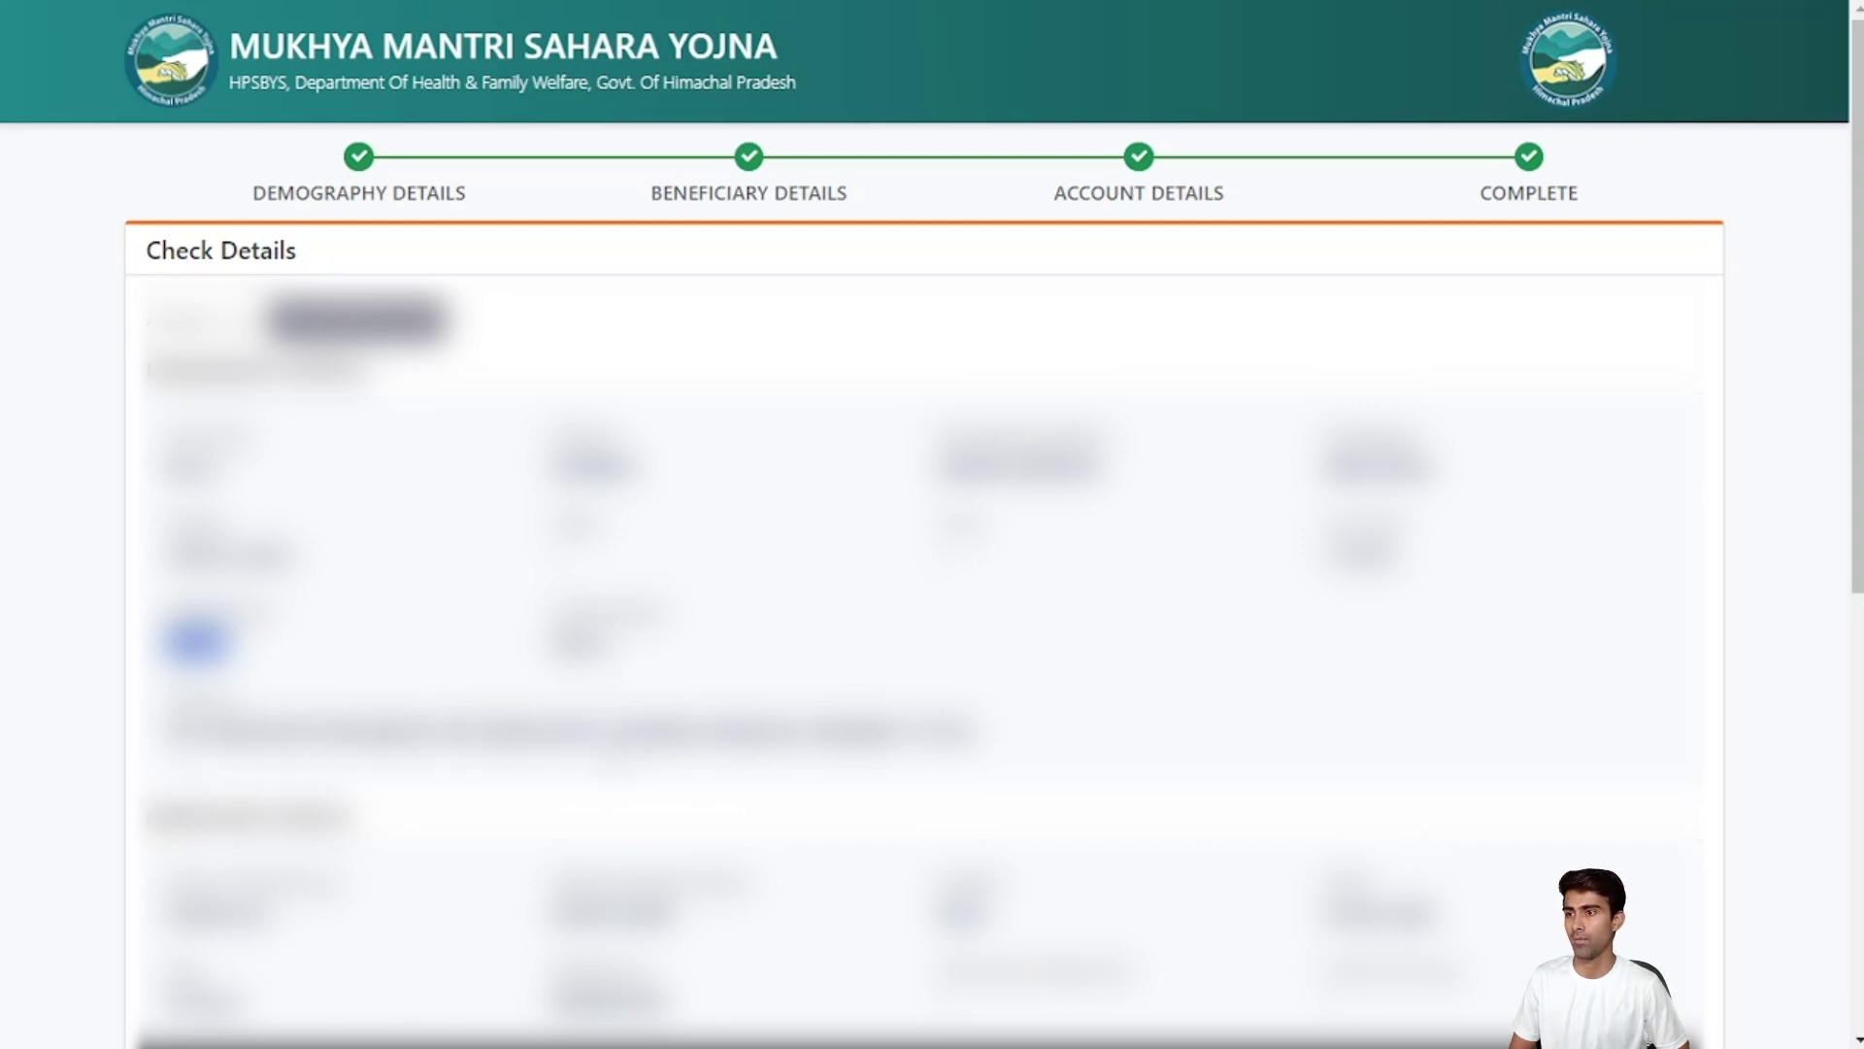
{"action": "scroll", "coordinate": [923, 583], "scroll_direction": "down", "scroll_amount": 10}
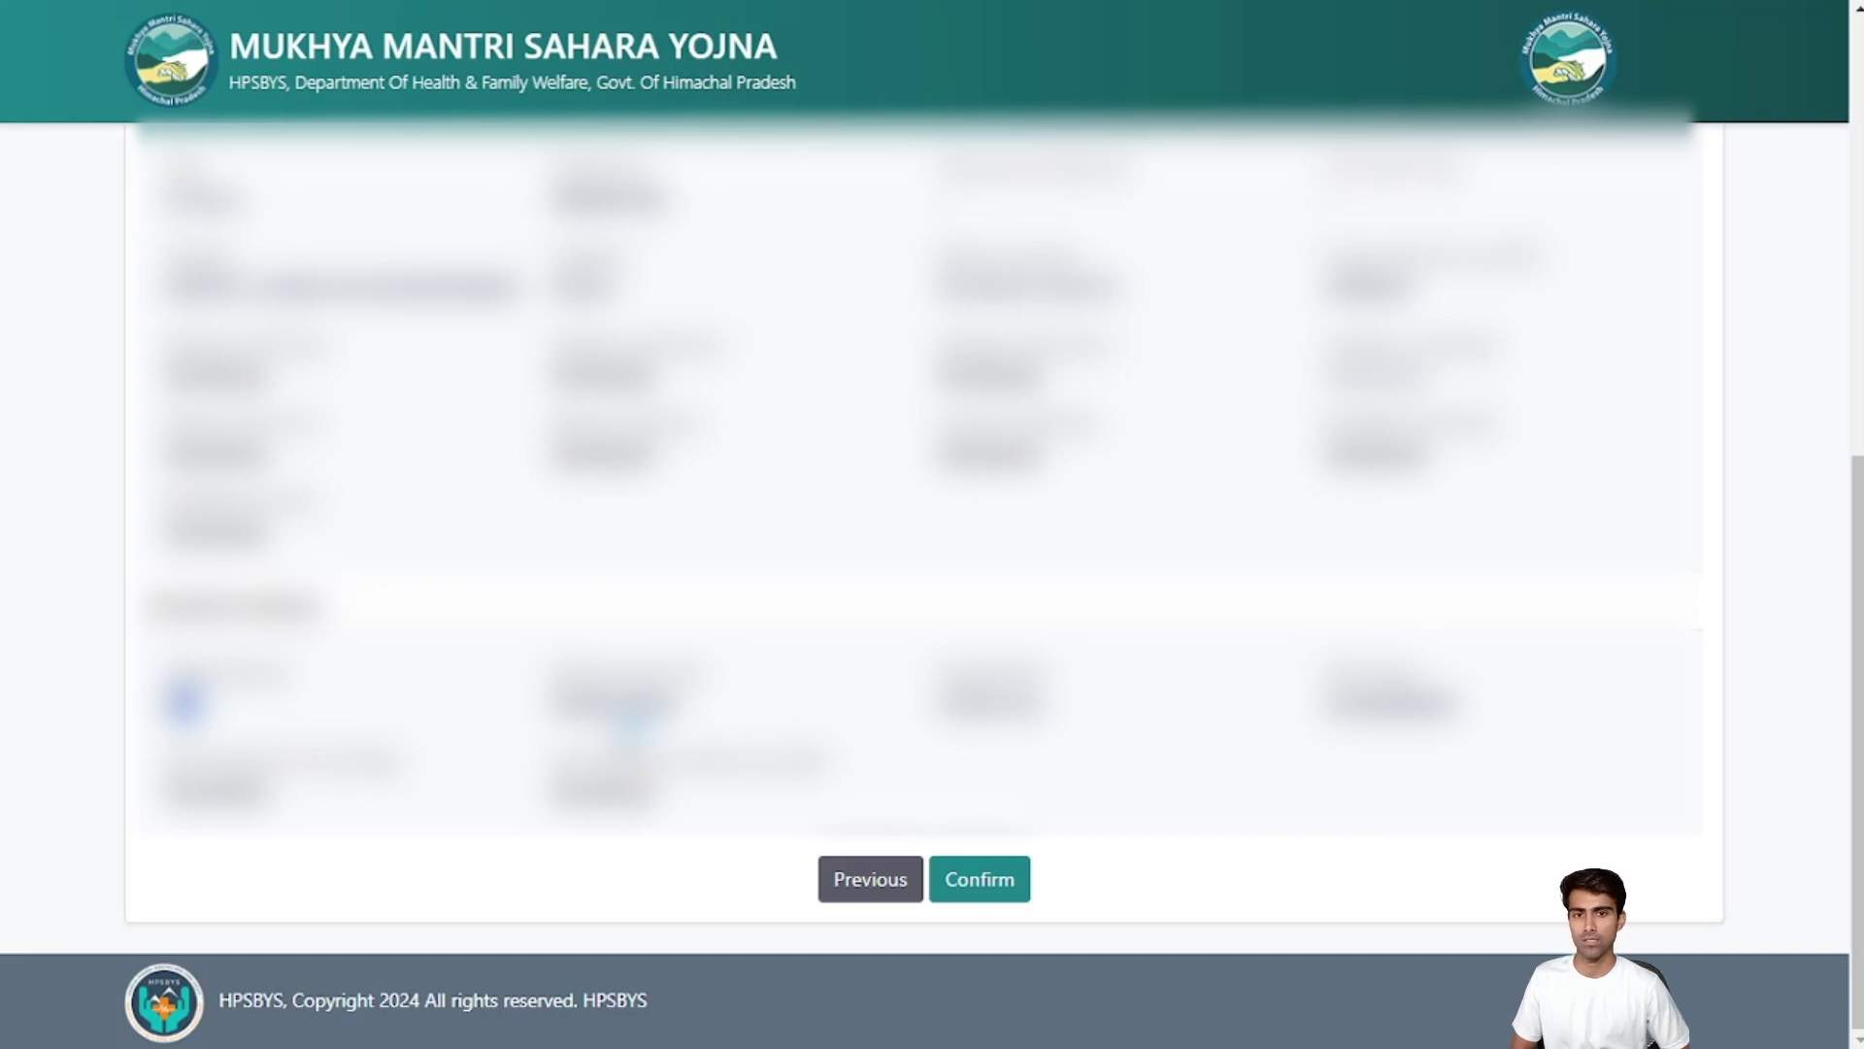
{"action": "left_click", "coordinate": [981, 888]}
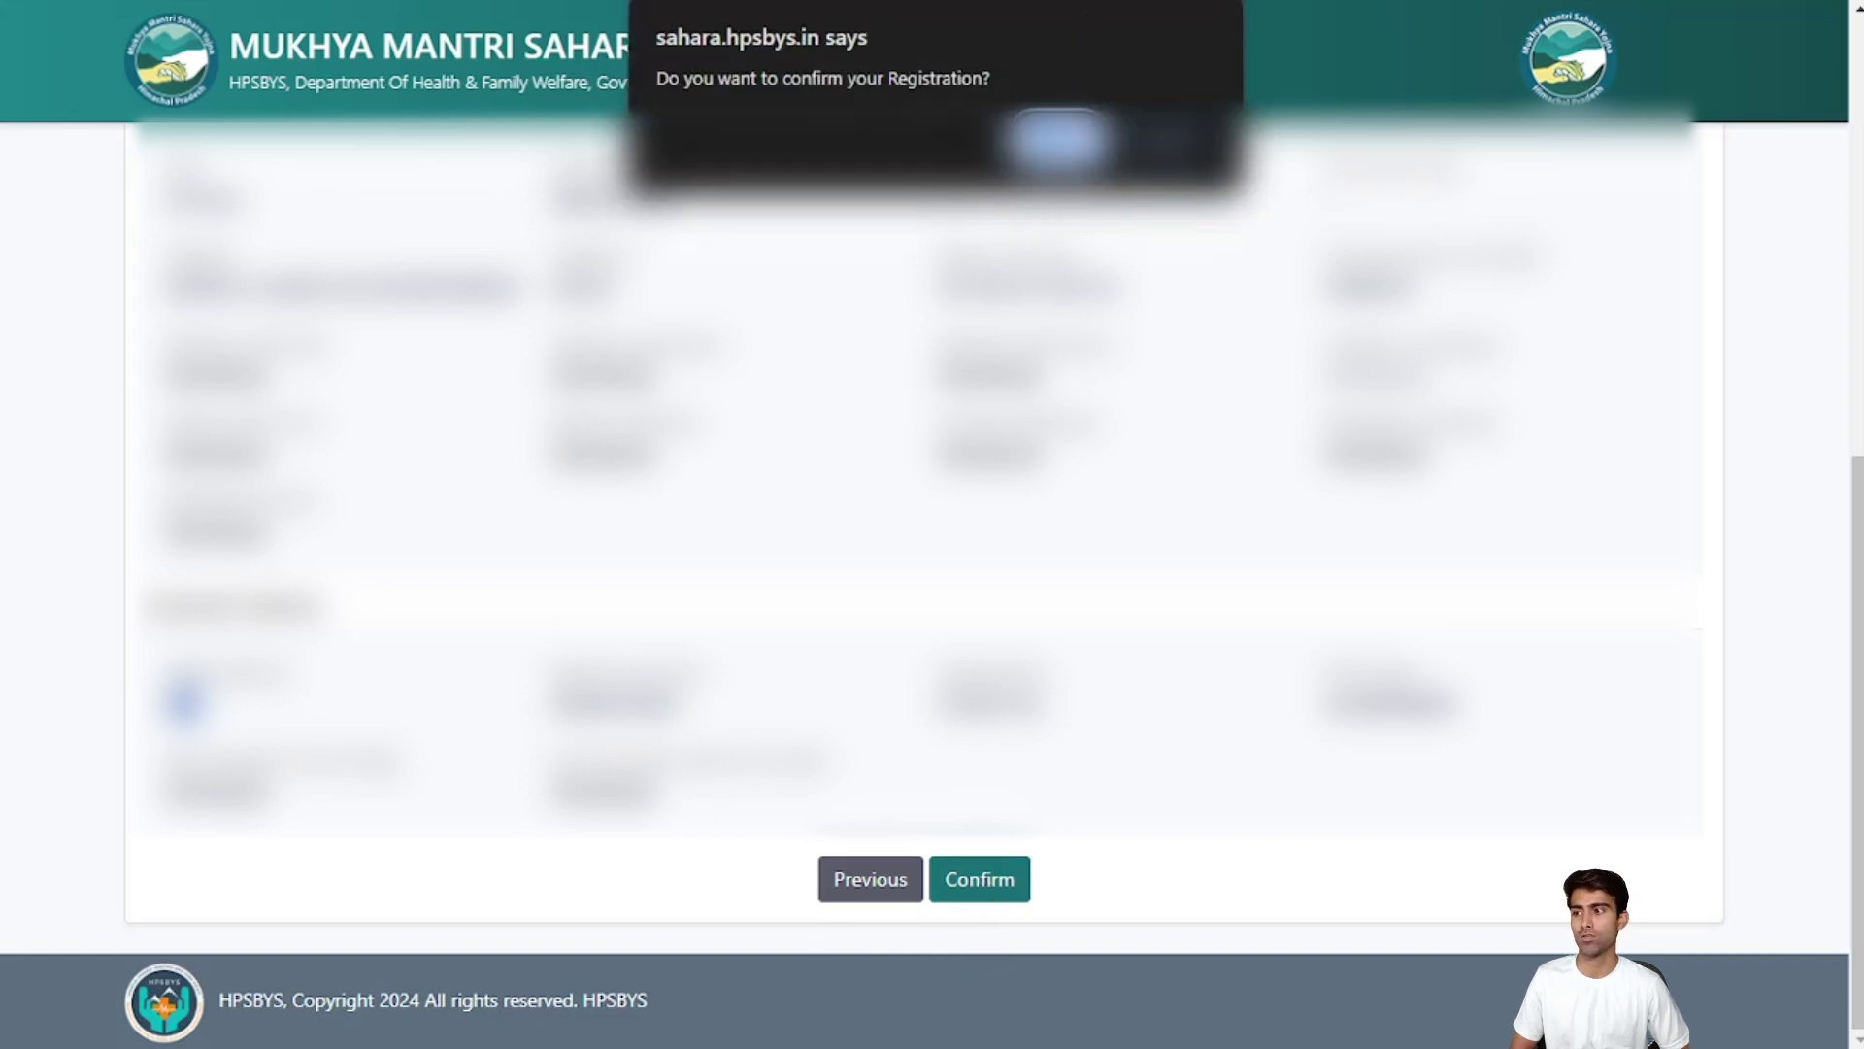
{"action": "left_click", "coordinate": [1034, 146]}
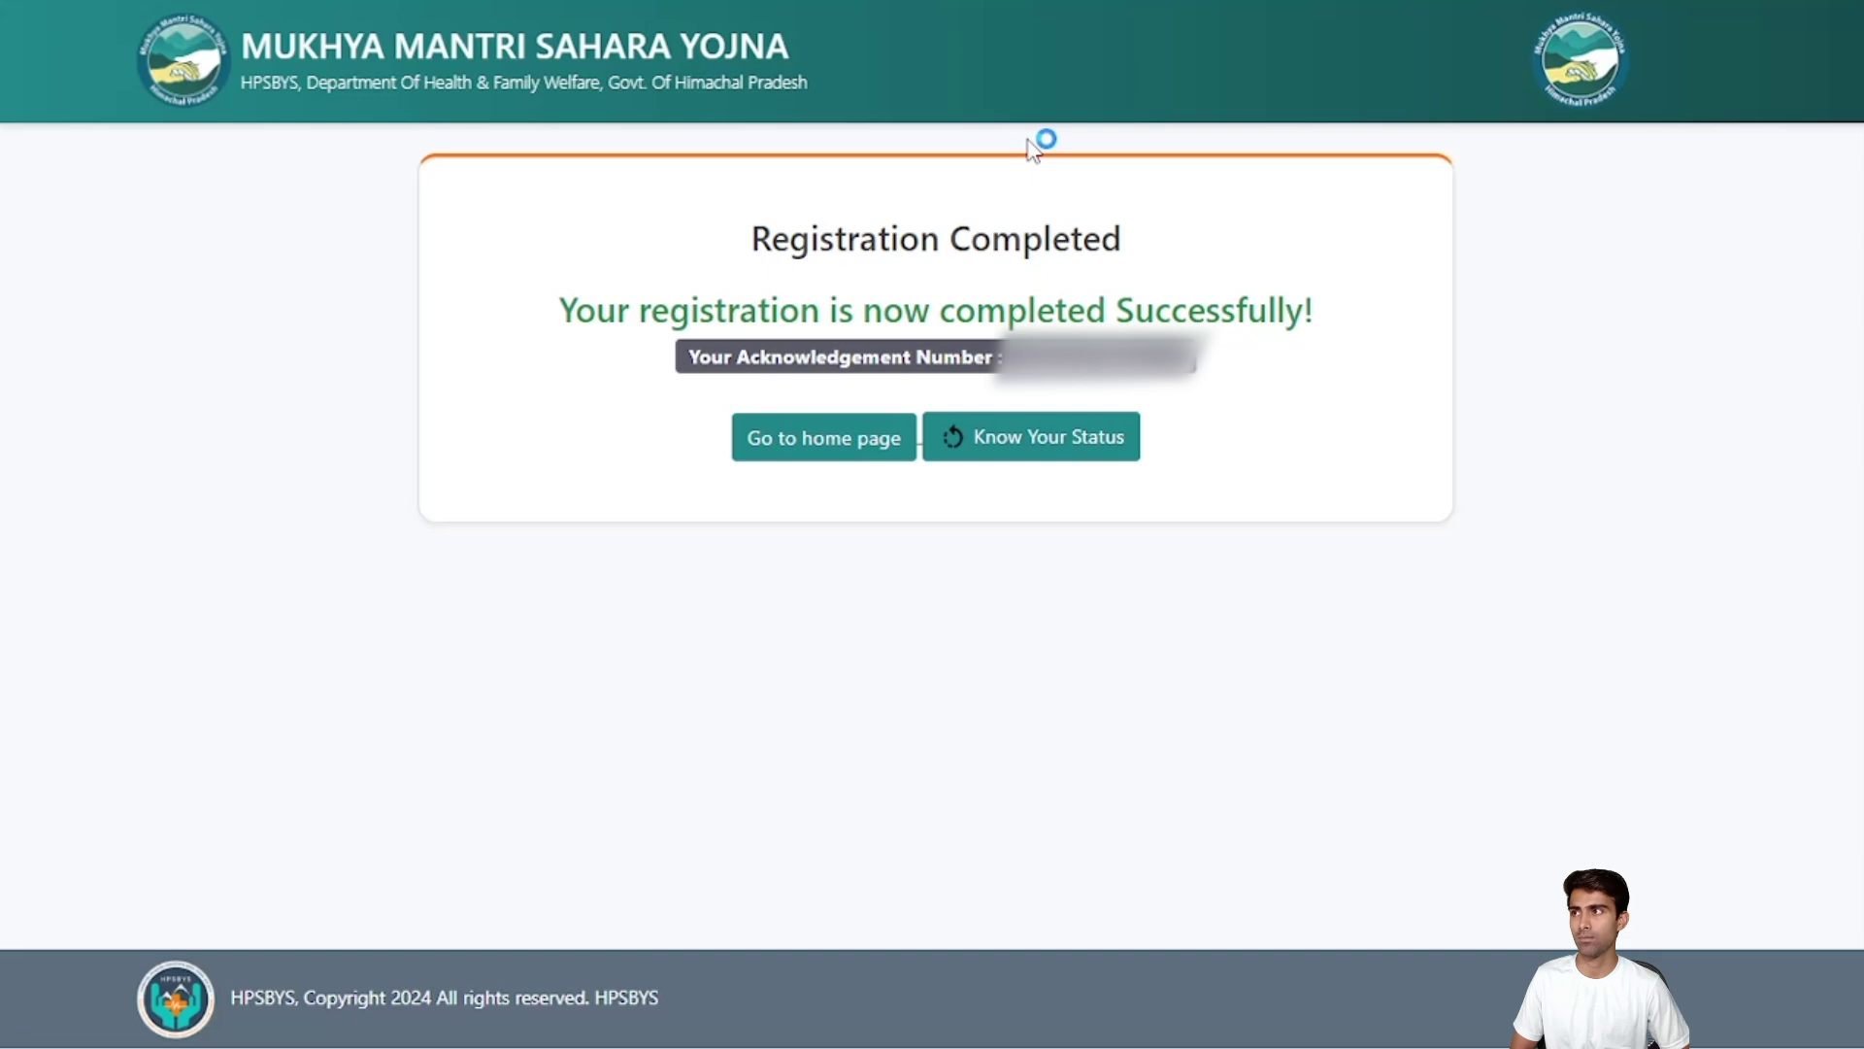